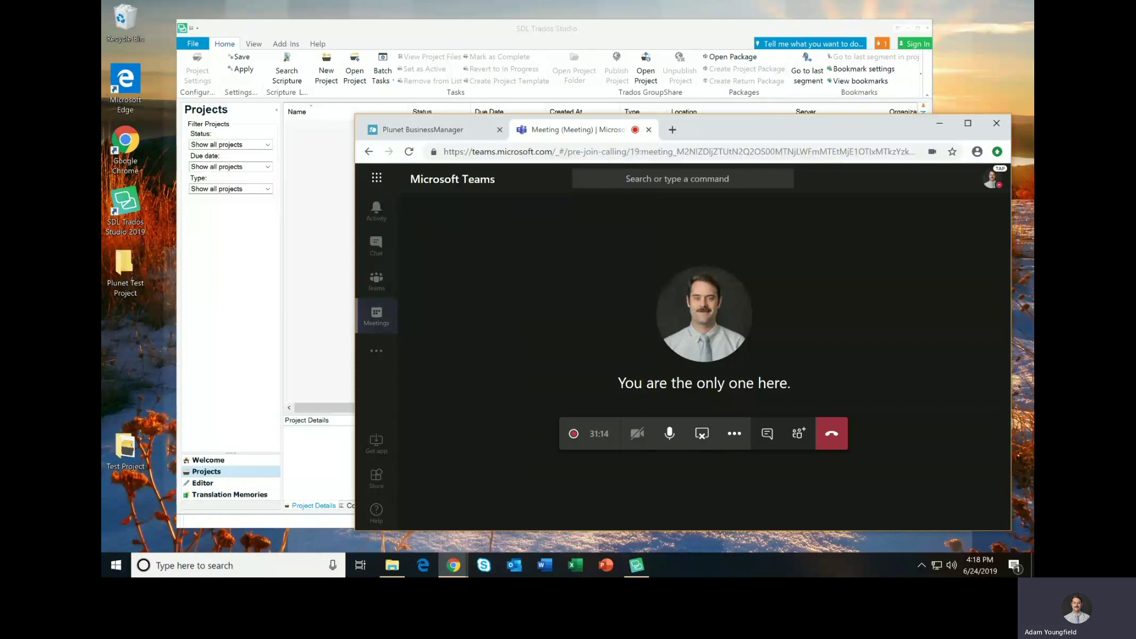
Step: Switch to the Plunet page for order O-10638-TRL-020 and open the job's !_Out folder
left_click(440, 131)
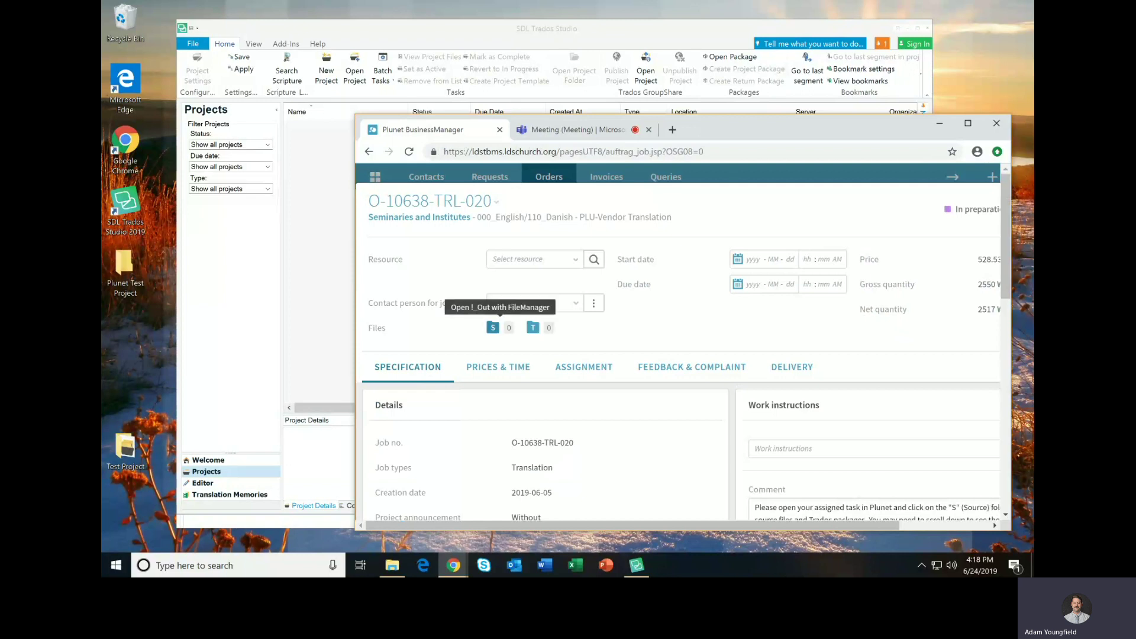
left_click(493, 328)
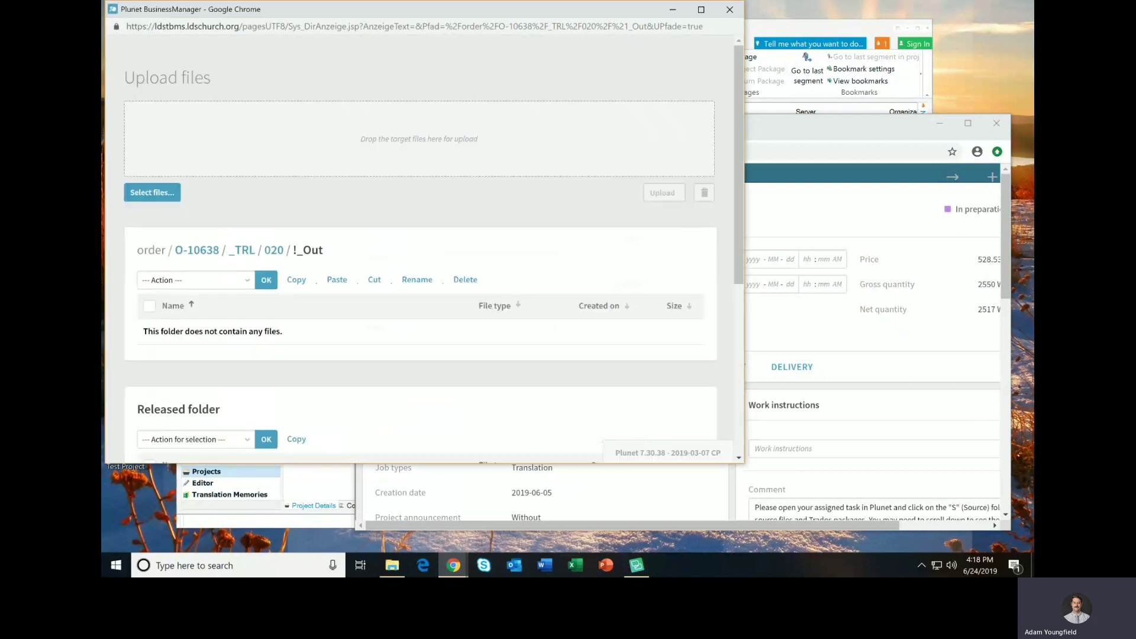
Step: Download the Test_110_Danish package zip from the Released folder and open it
scroll(420, 249, "down", 5)
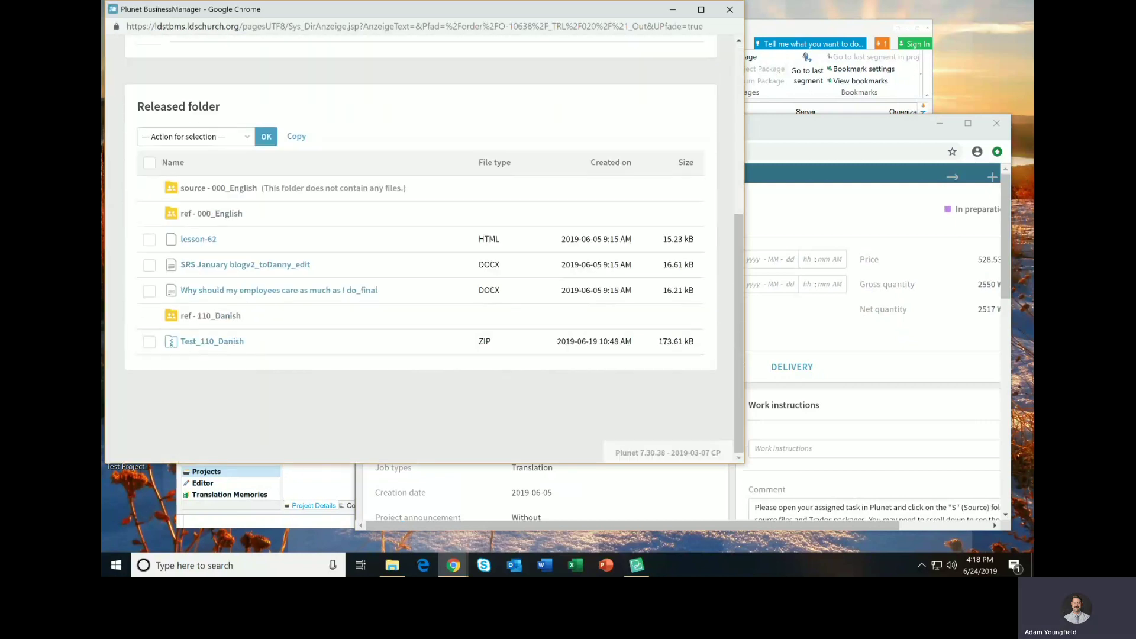
scroll(420, 248, "up", 5)
scroll(420, 248, "down", 5)
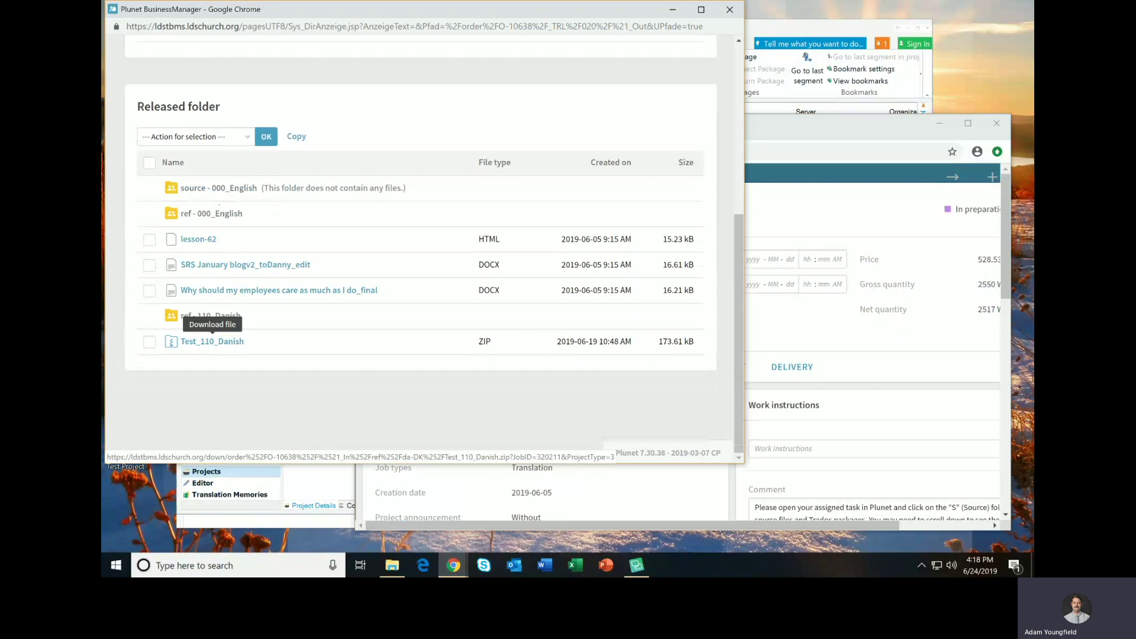
left_click(212, 342)
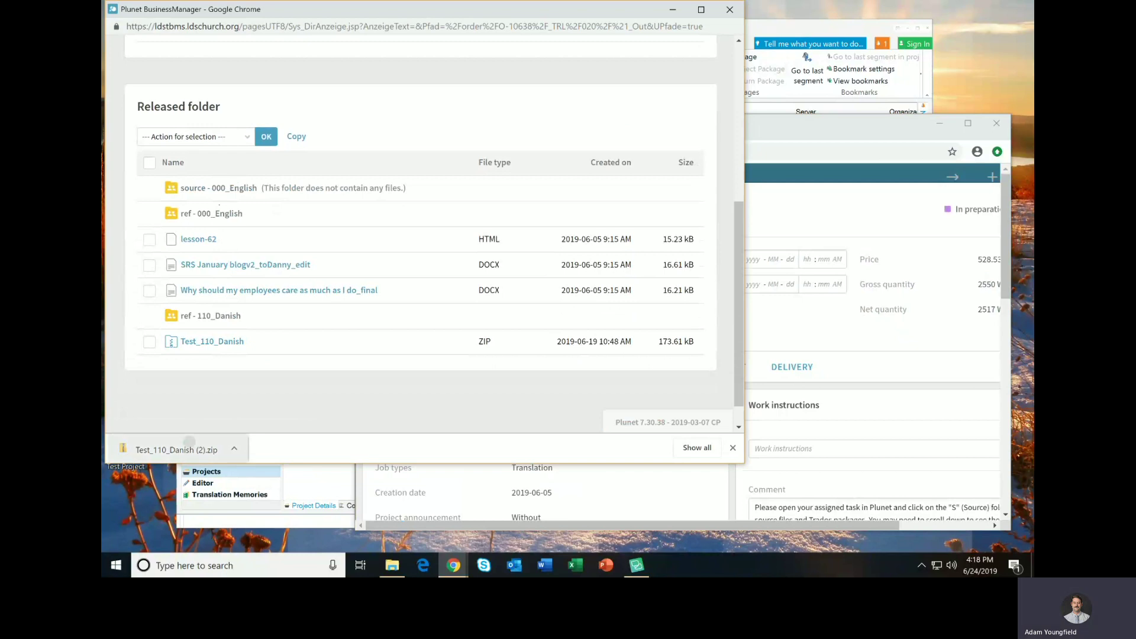
left_click(177, 450)
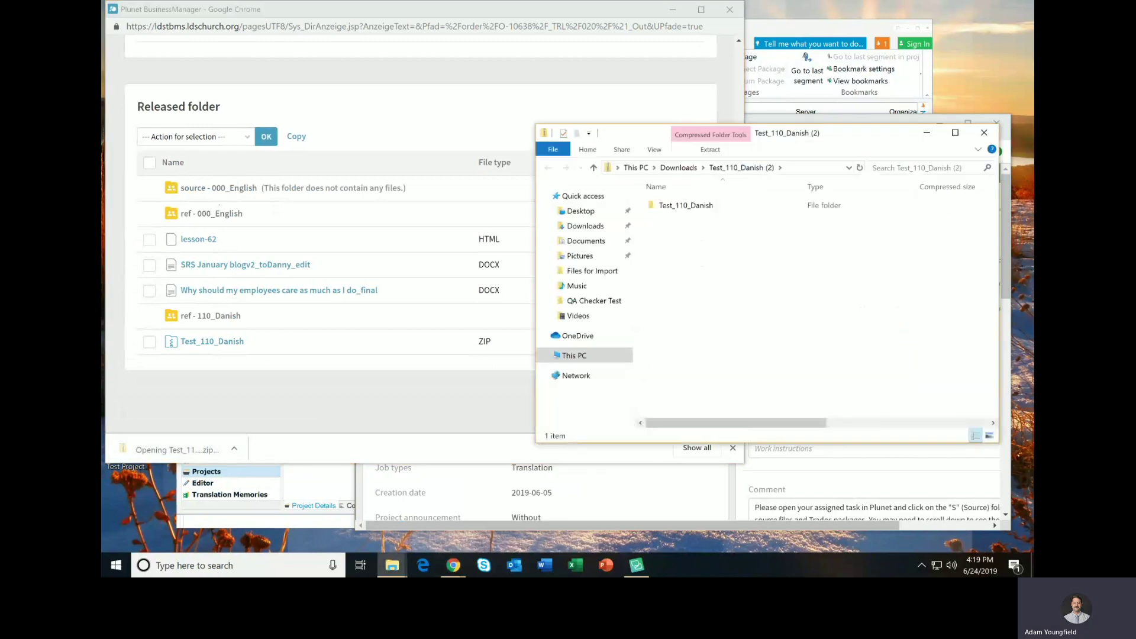
Step: Select the Test_110_Danish folder inside the downloaded zip
left_click(687, 205)
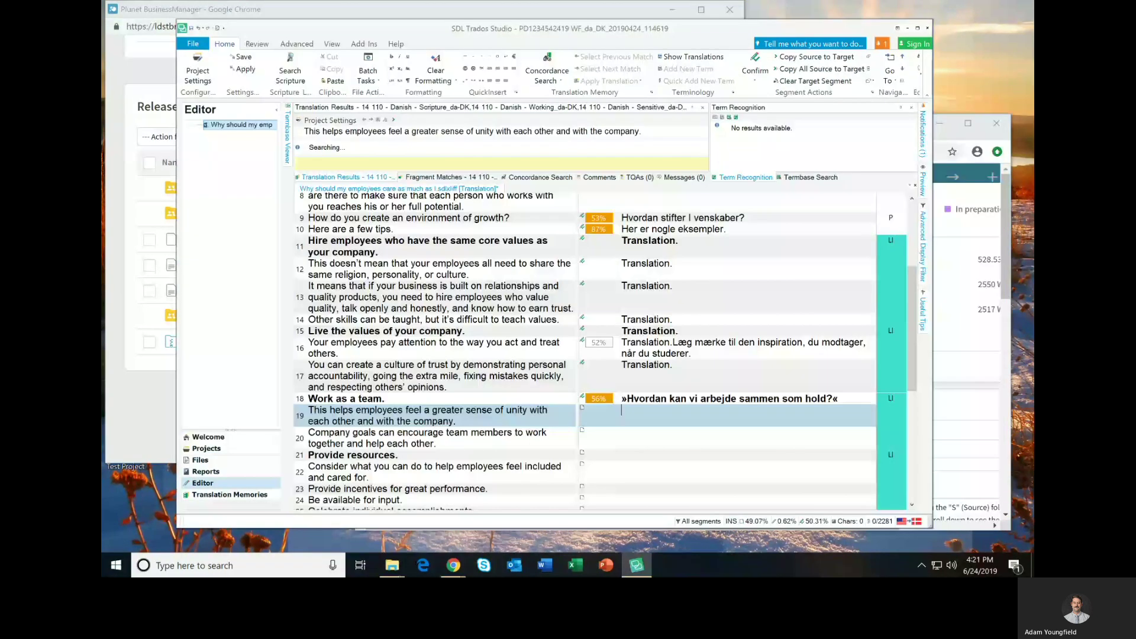
Step: Fill segments 19–25 with 'Translation.' or their fuzzy matches and confirm each
key("Down")
key("Up")
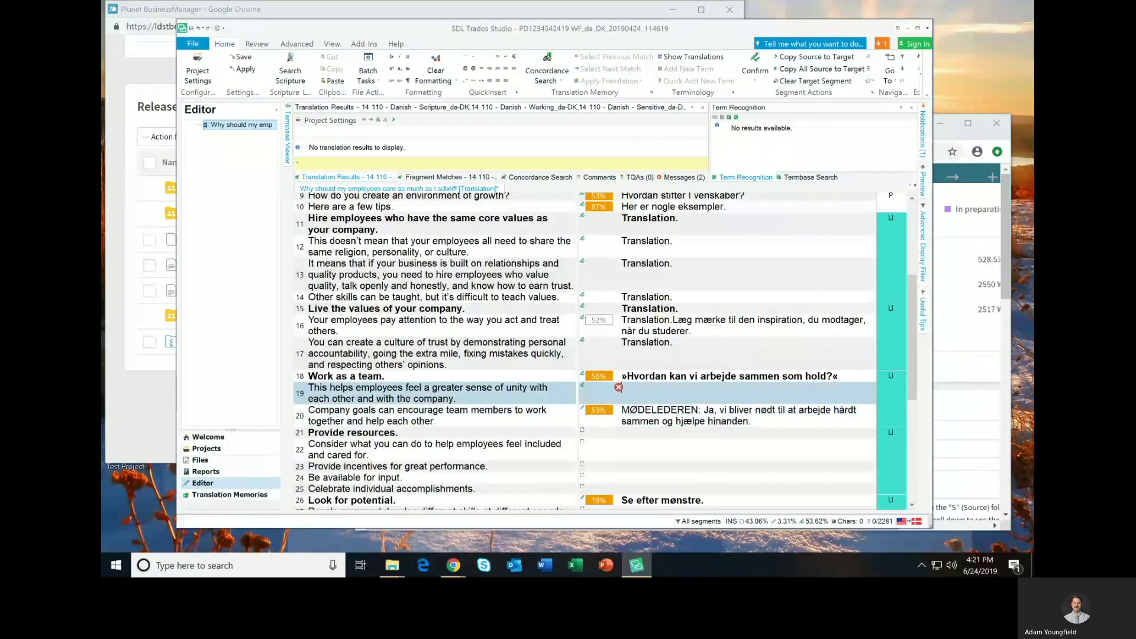
type("Translation.")
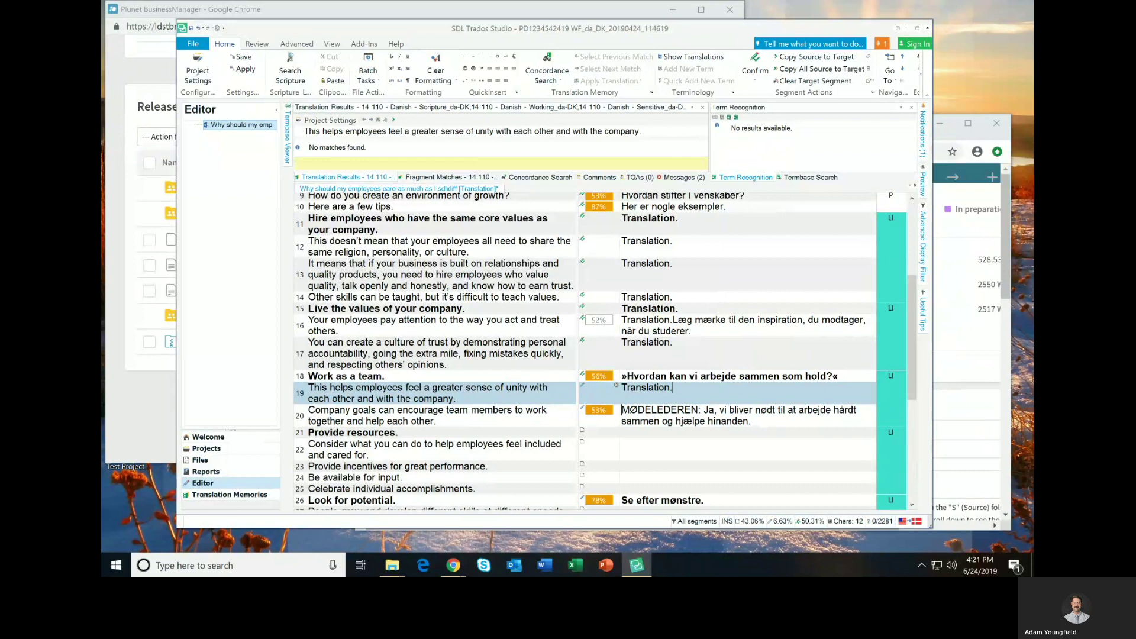
key("ctrl+Return")
key("ctrl+Return")
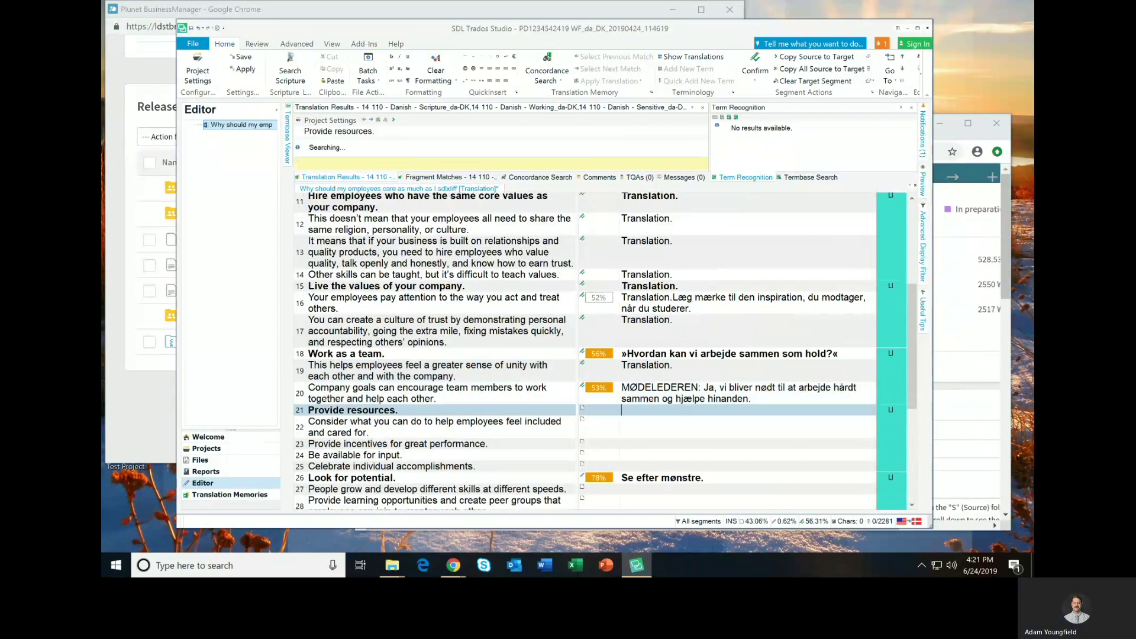
key("ctrl+Return")
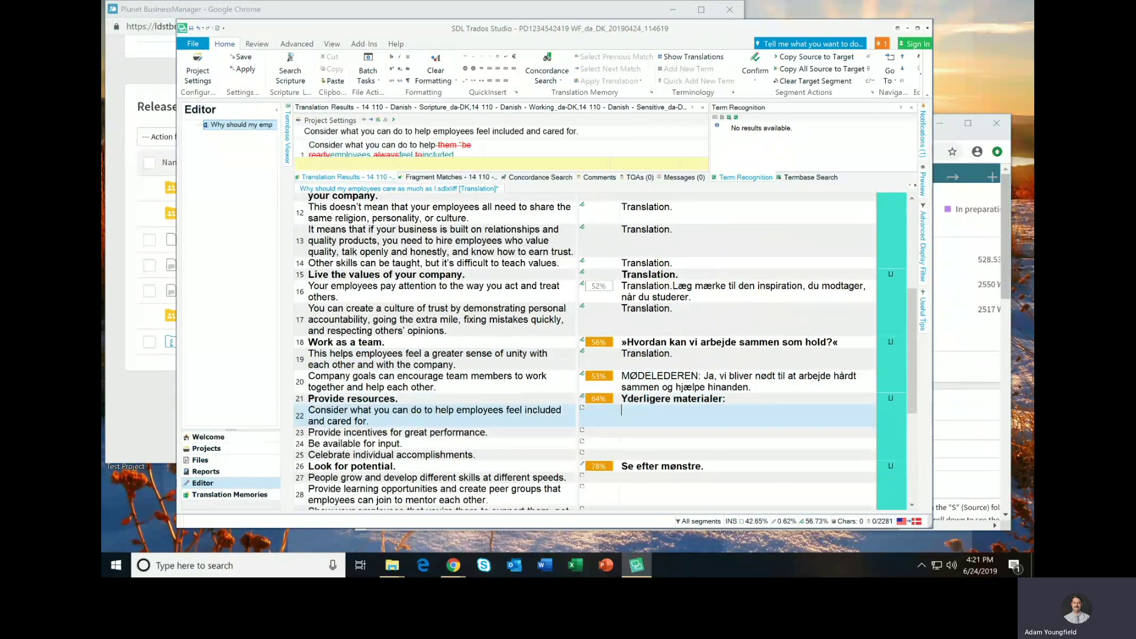
key("ctrl+Return")
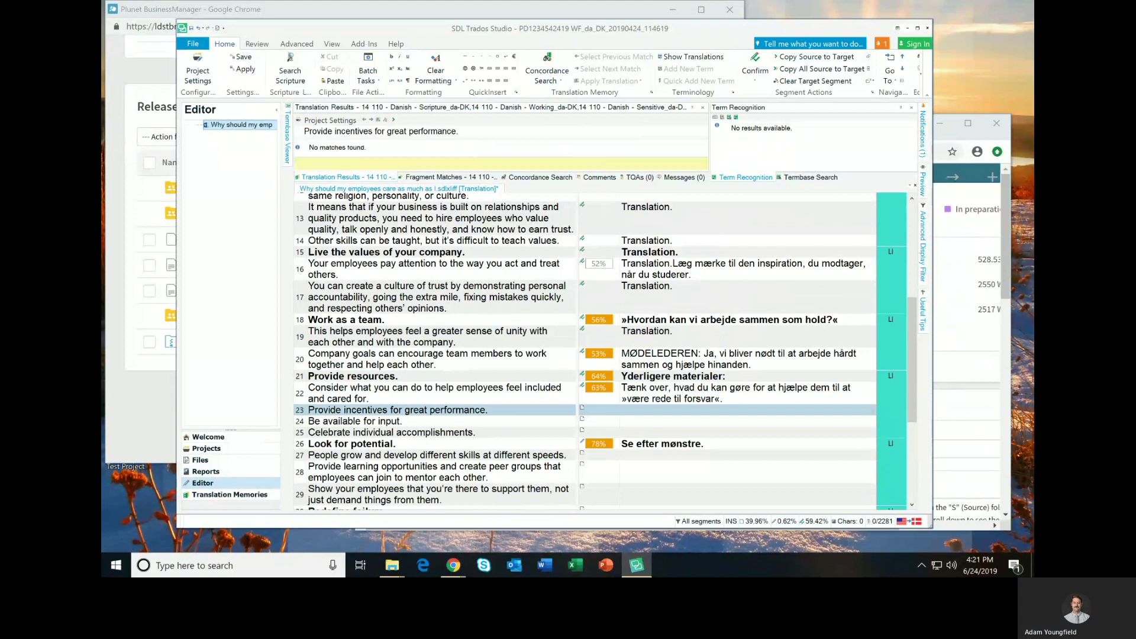
type("Translation.")
key("ctrl+Return")
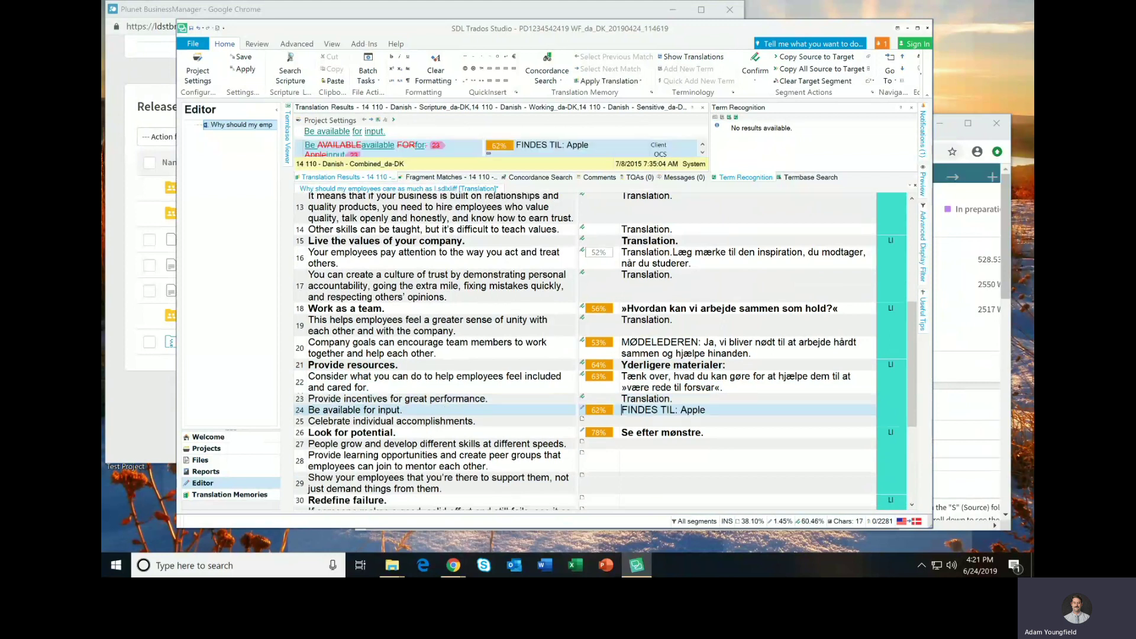
key("ctrl+Return")
type("Translation.")
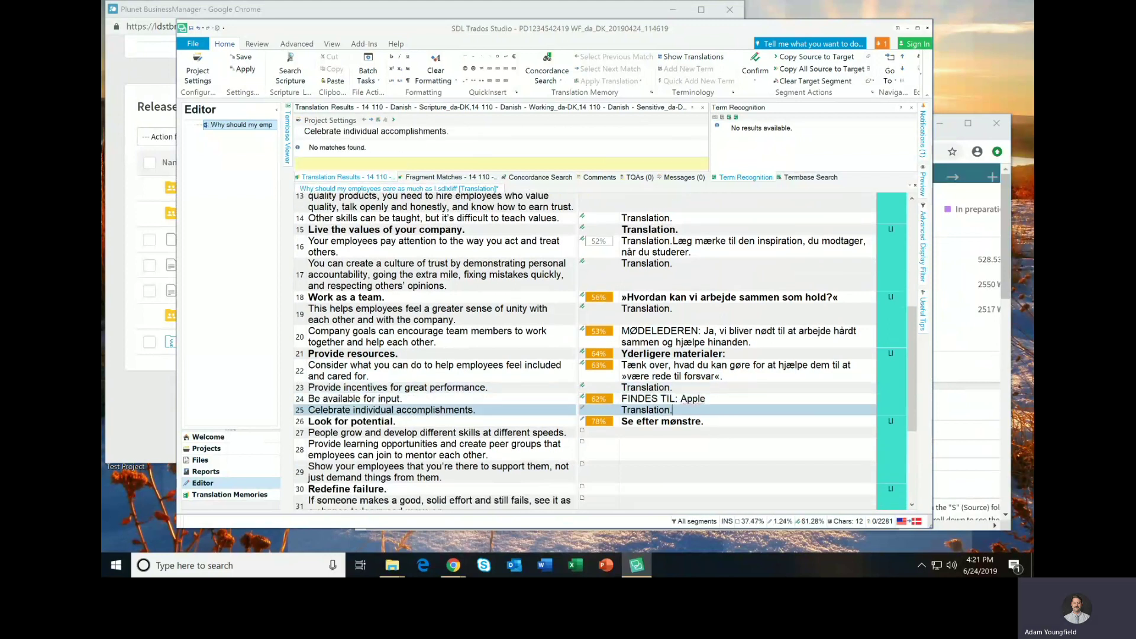
key("ctrl+Return")
key("ctrl+Return")
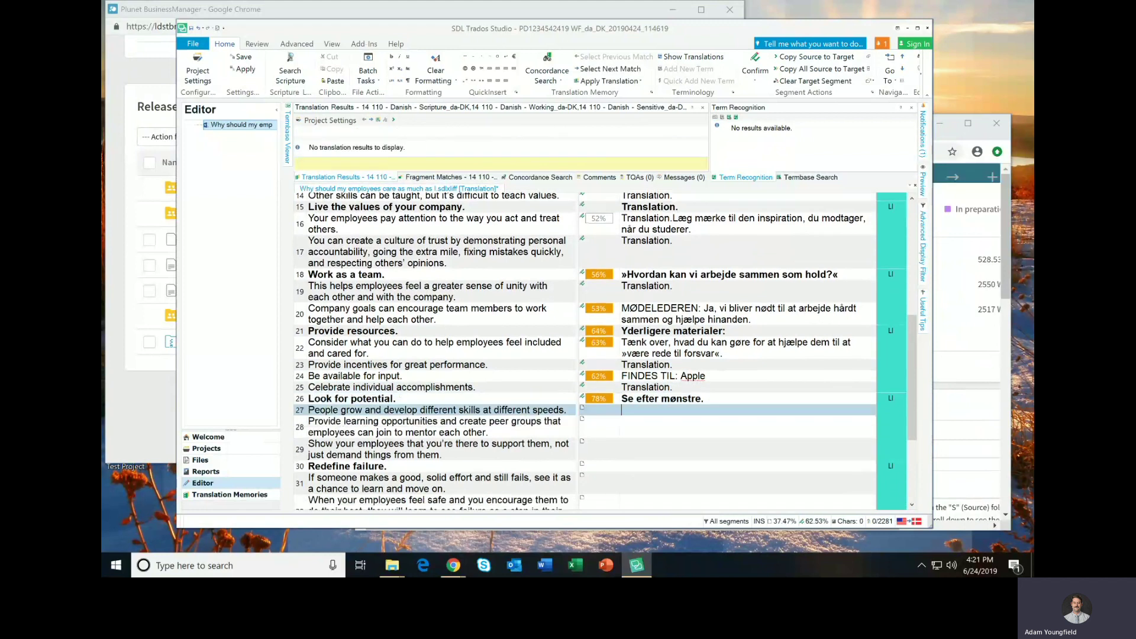
Step: Fill segments 27–32 with 'Translation.' or their 50–63% matches and confirm each
key("ctrl+Return")
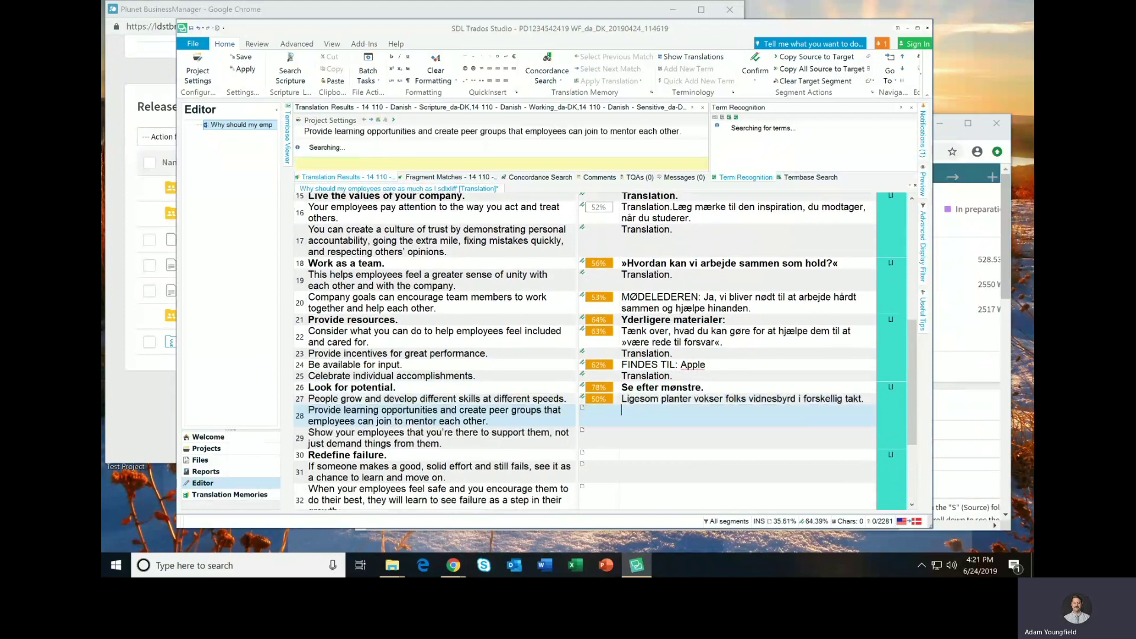
type("Translation.")
key("ctrl+Return")
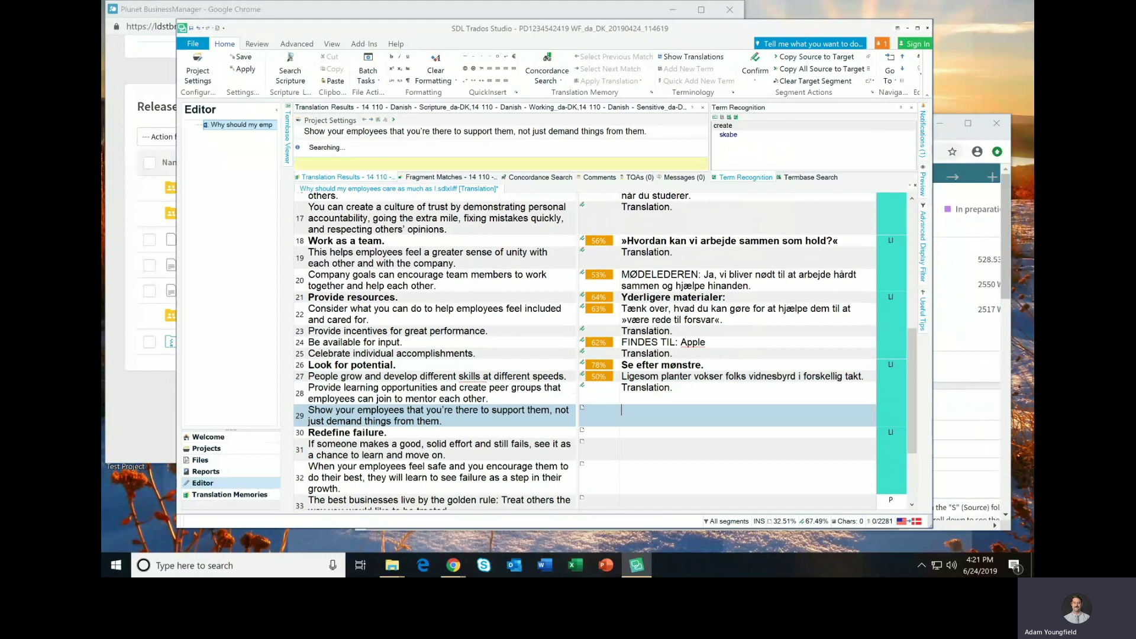
type("Translation.")
key("ctrl+Return")
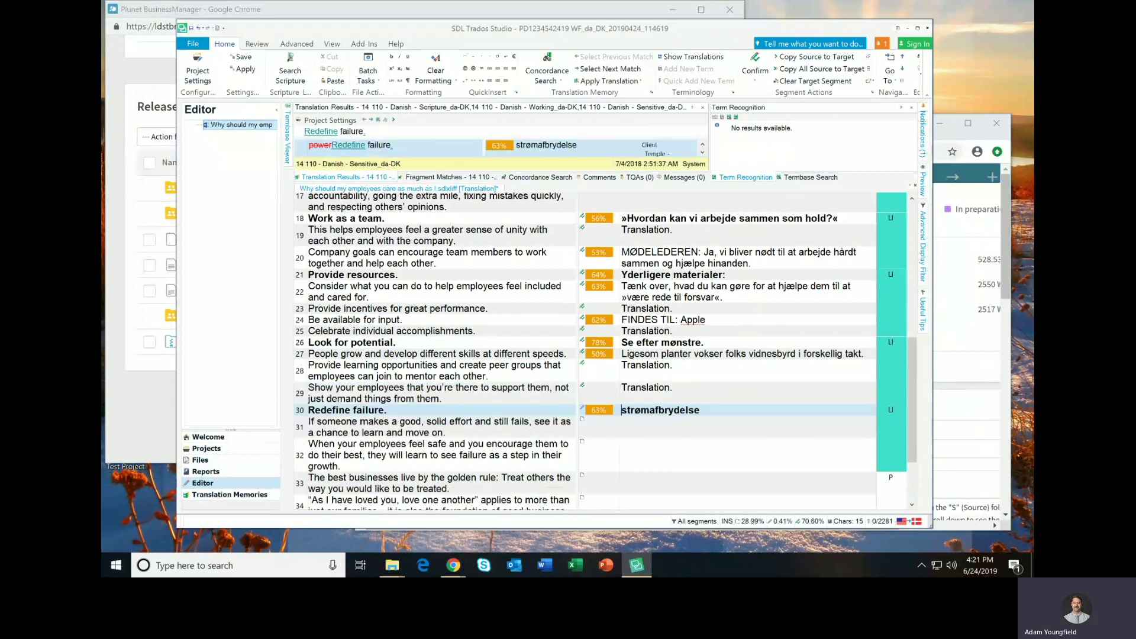
key("ctrl+Return")
type("Translation.")
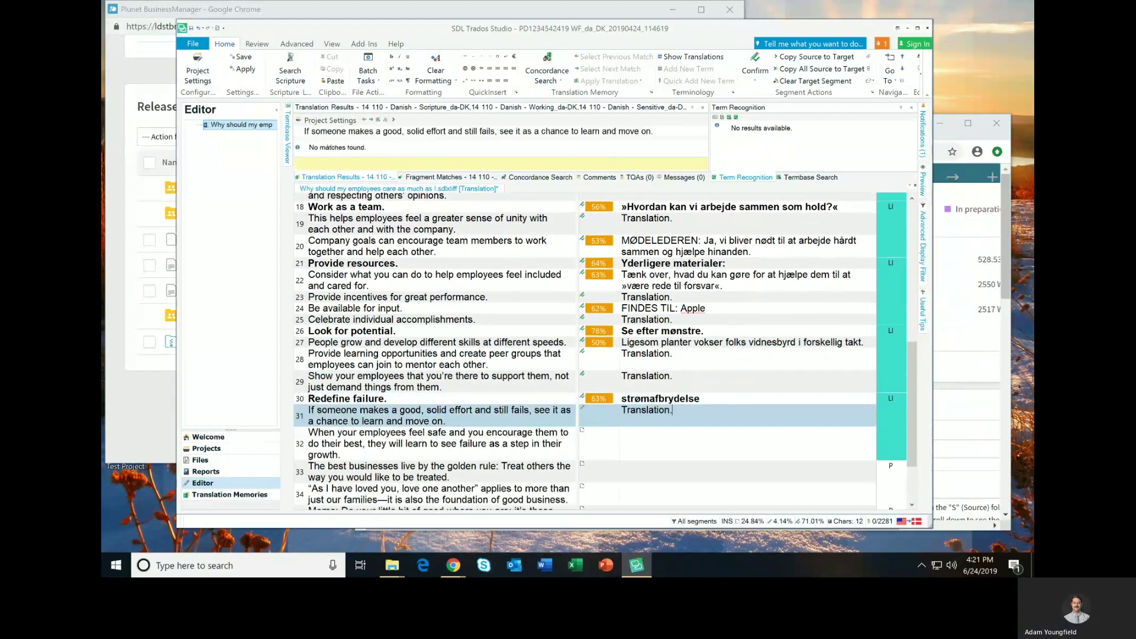
key("ctrl+Return")
type("Translation.")
key("ctrl+Return")
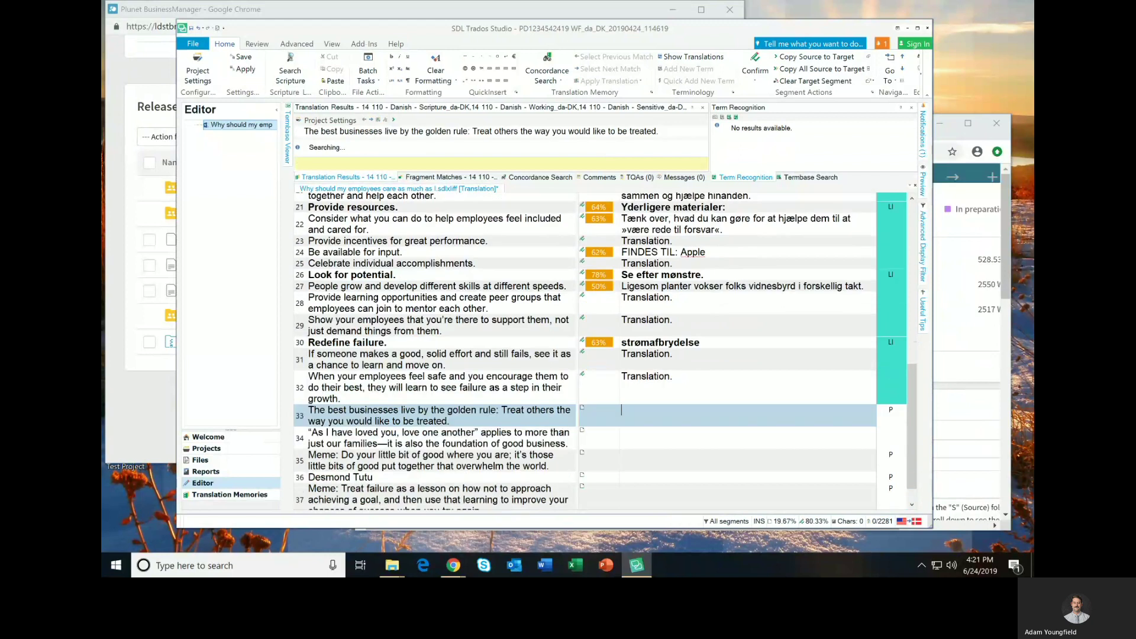
Step: Fill segments 33–37 with 'Translation.' or the 66% match and confirm each
key("ctrl+Return")
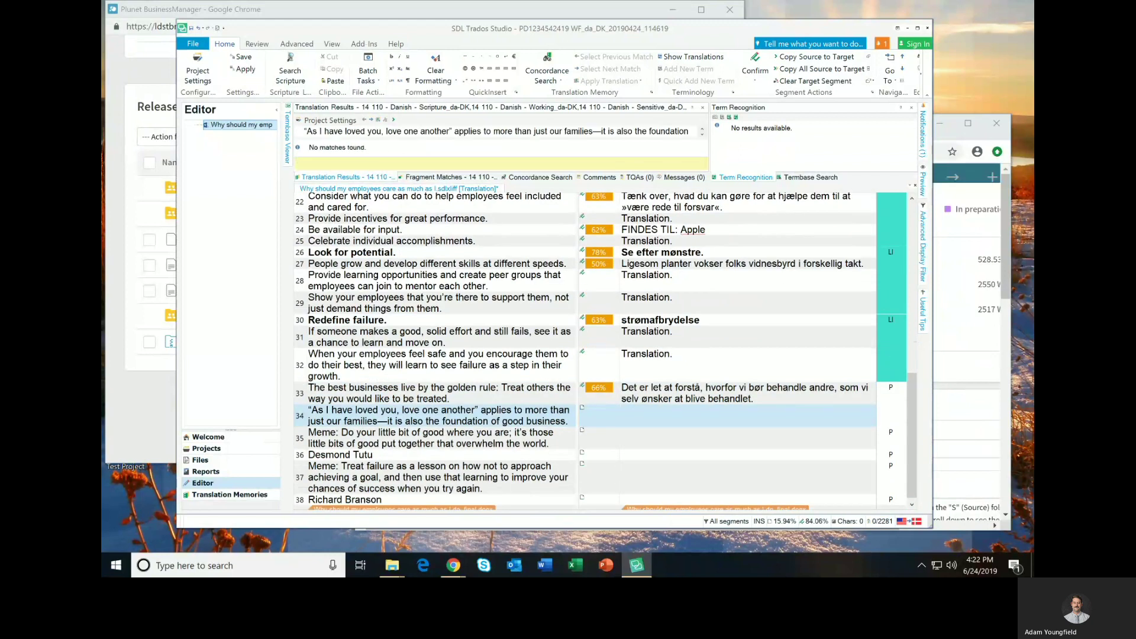
type("Translation.")
key("ctrl+Return")
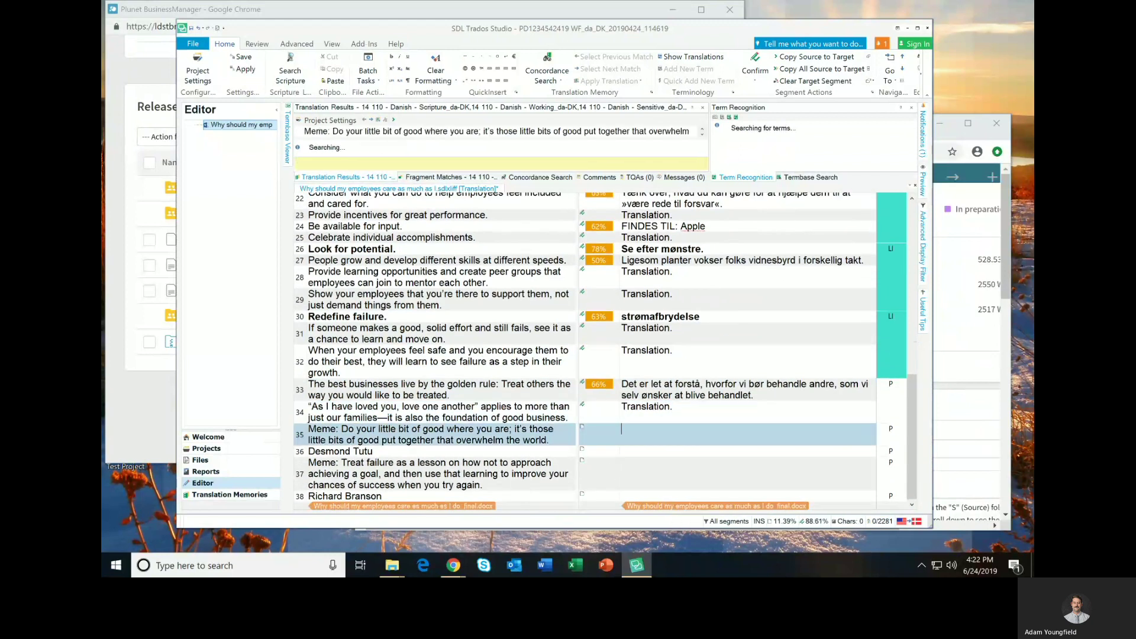
type("Translation.")
key("ctrl+Return")
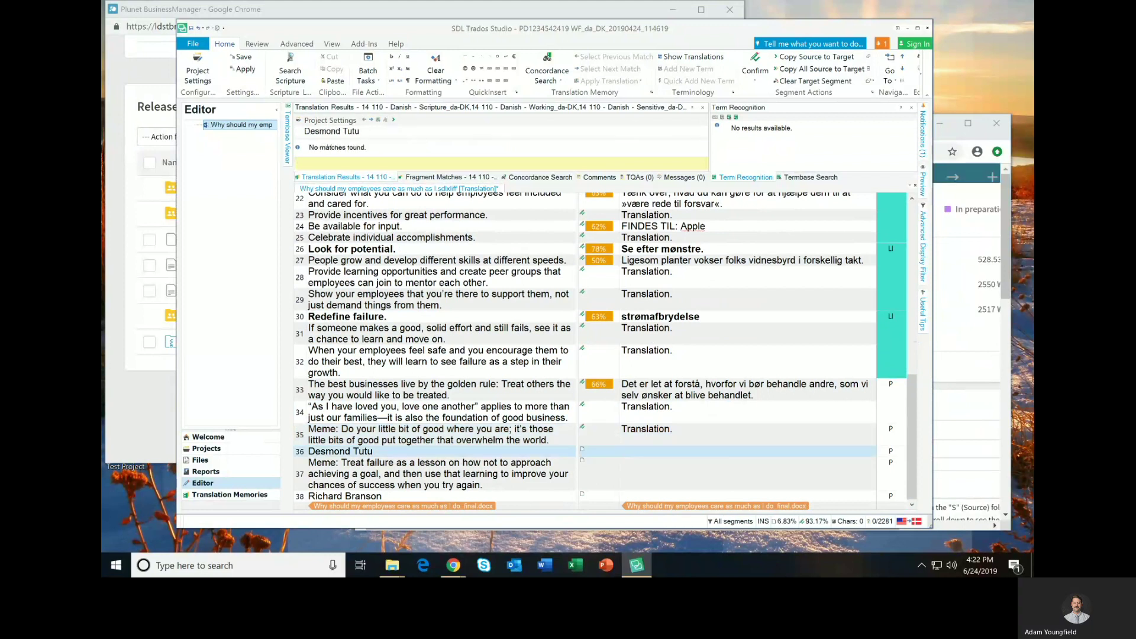
type("Translation.")
key("ctrl+Return")
type("Translation.")
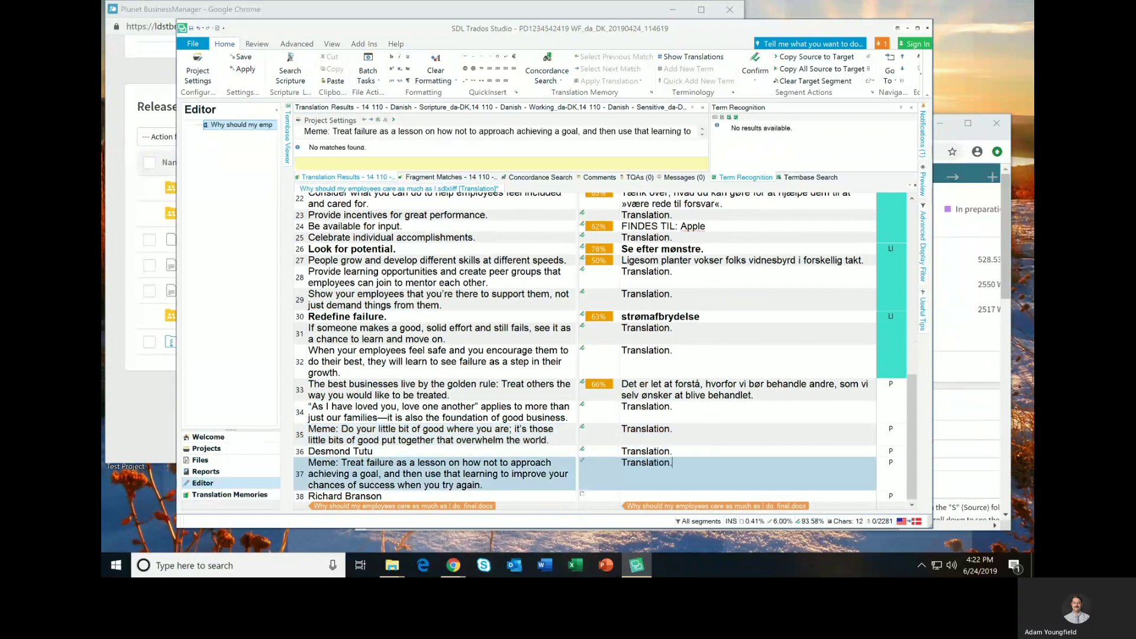
key("ctrl+Return")
key("ctrl+Return")
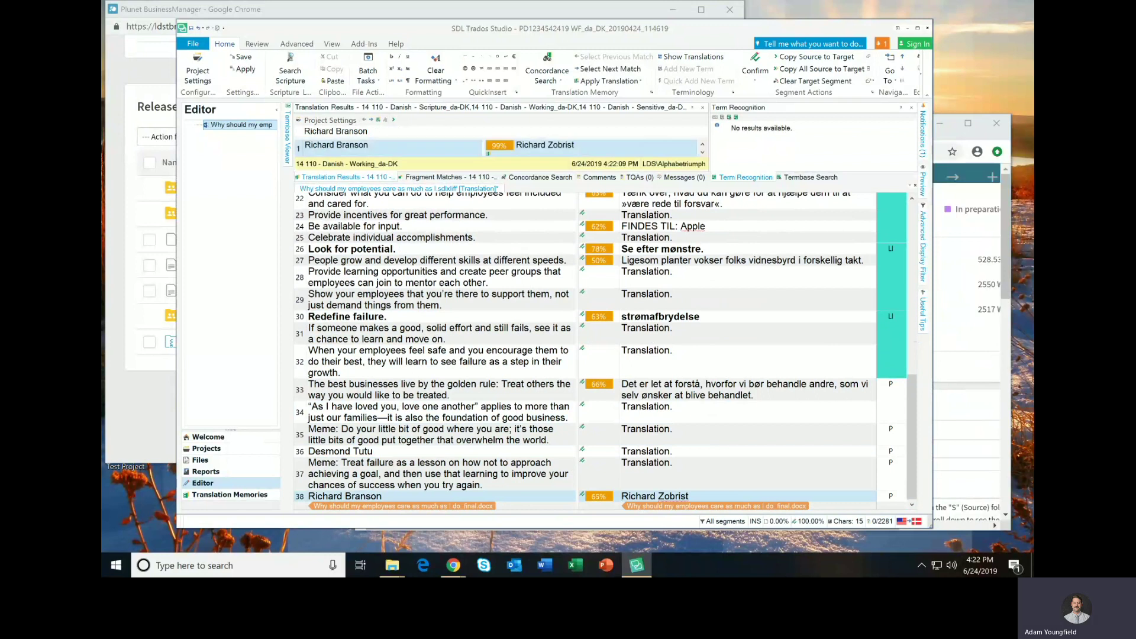
scroll(435, 351, "up", 3)
Step: Apply the Default.sdltpl project settings and dismiss the settings-saved confirmation
scroll(435, 351, "up", 15)
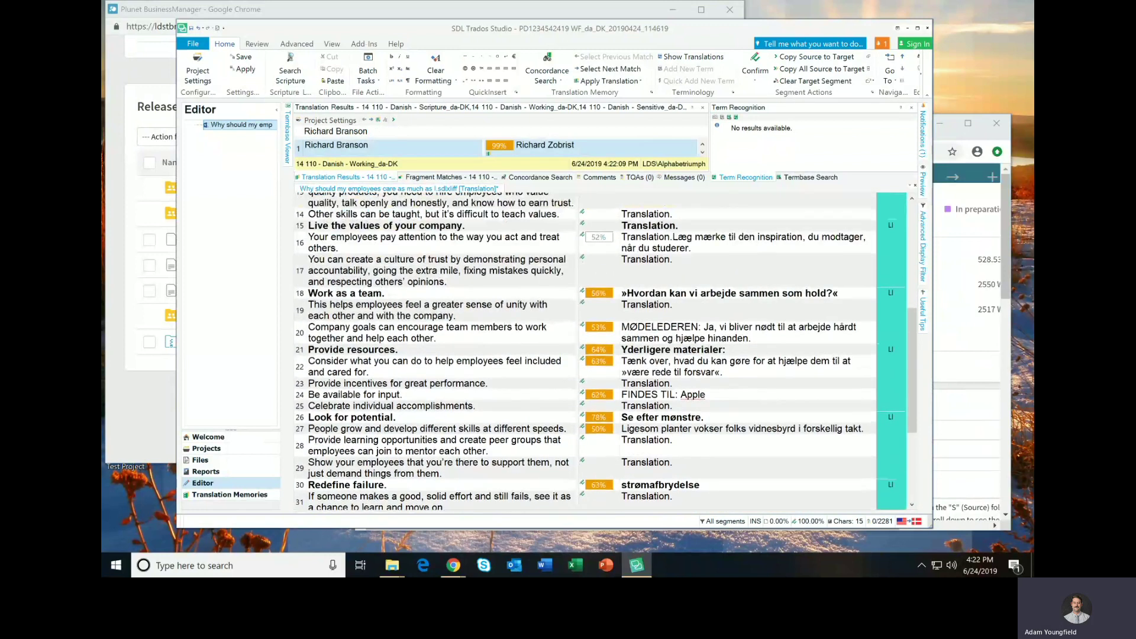
scroll(435, 351, "down", 18)
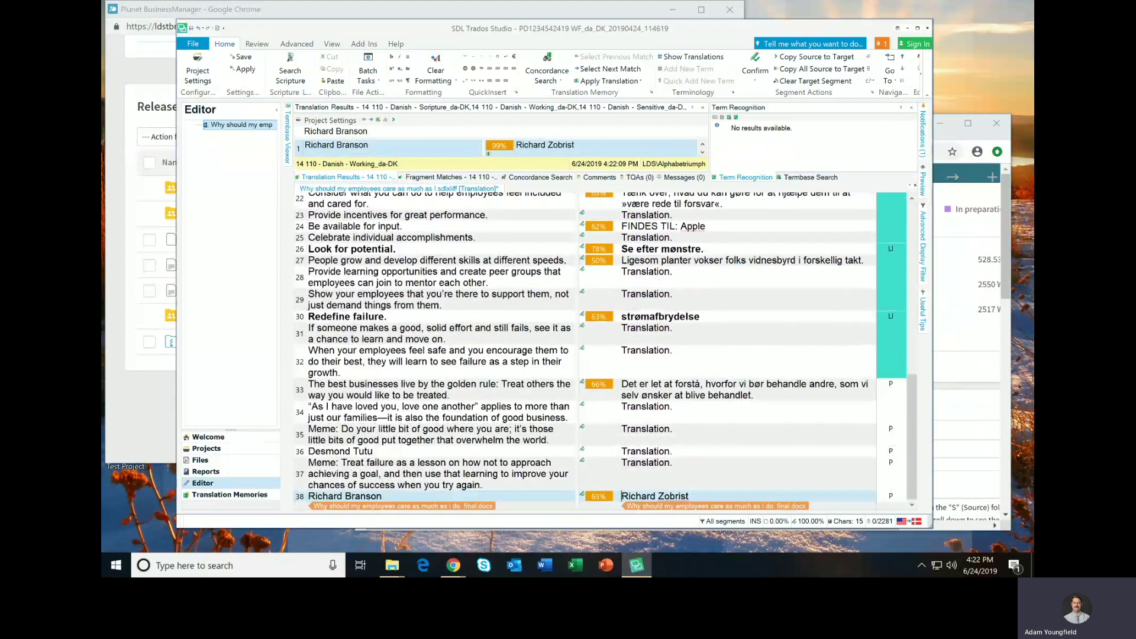
left_click(243, 74)
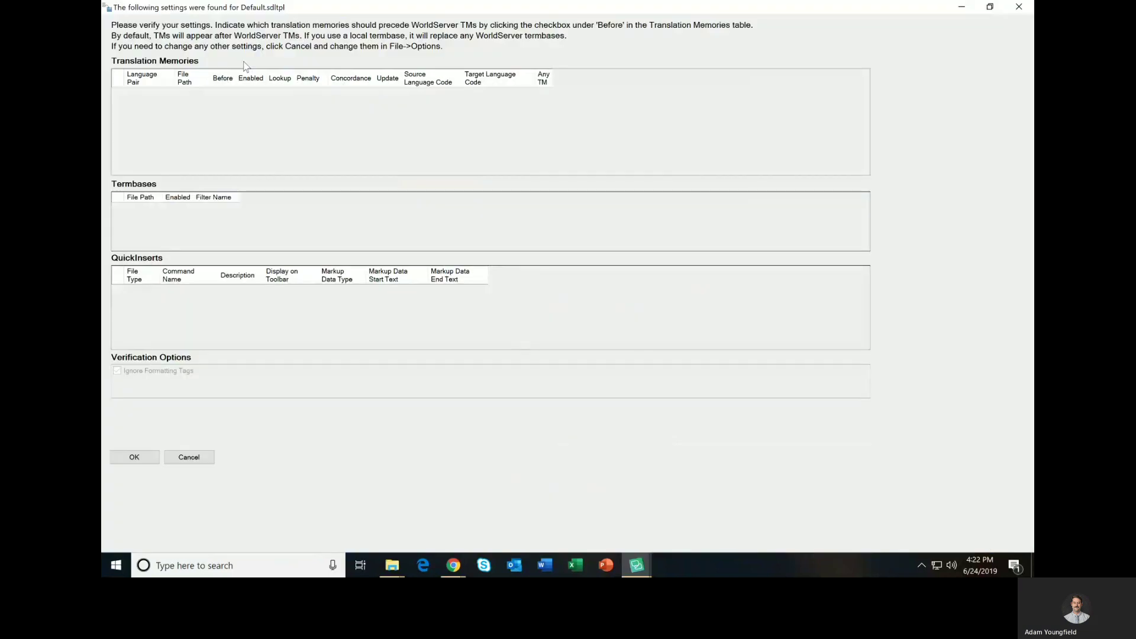
key("Return")
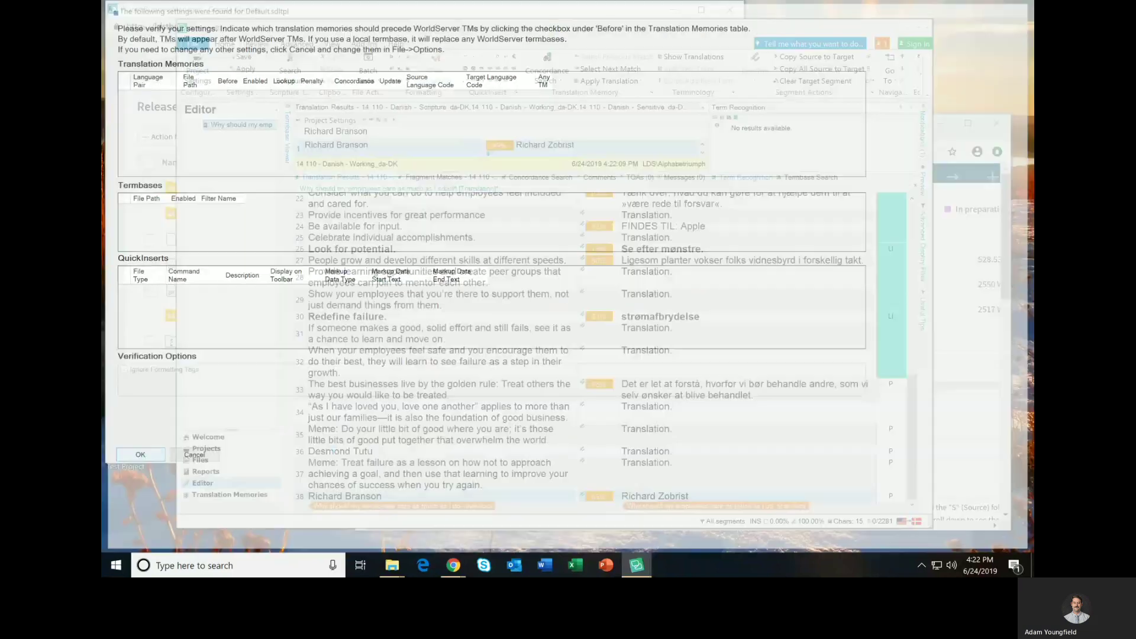
key("Return")
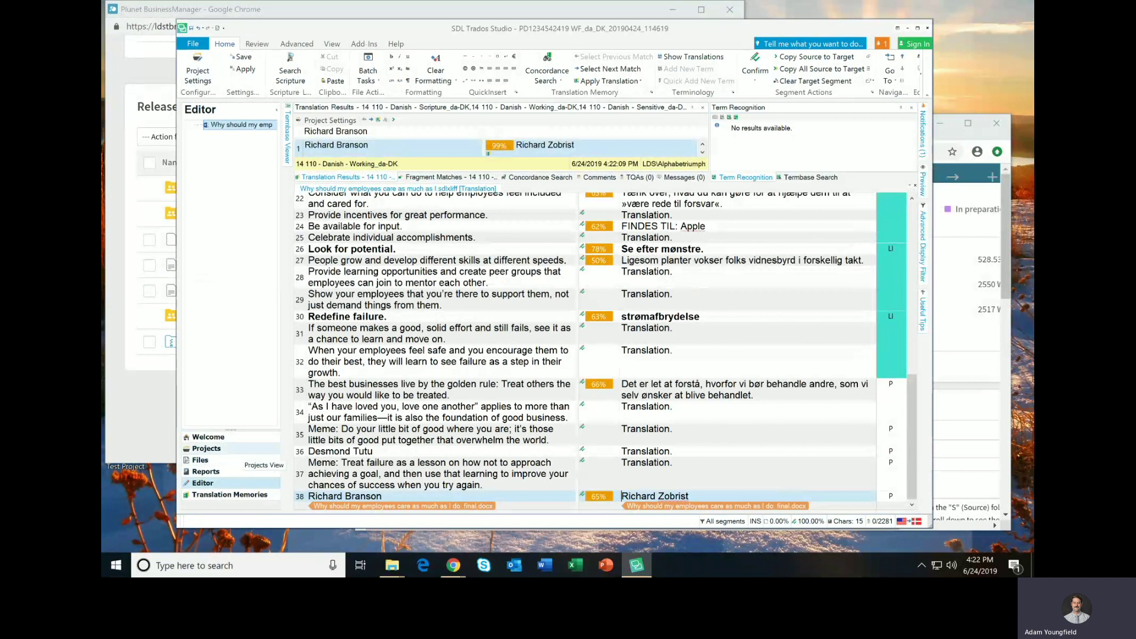
Step: Switch to the Projects view and start a new project package
left_click(235, 449)
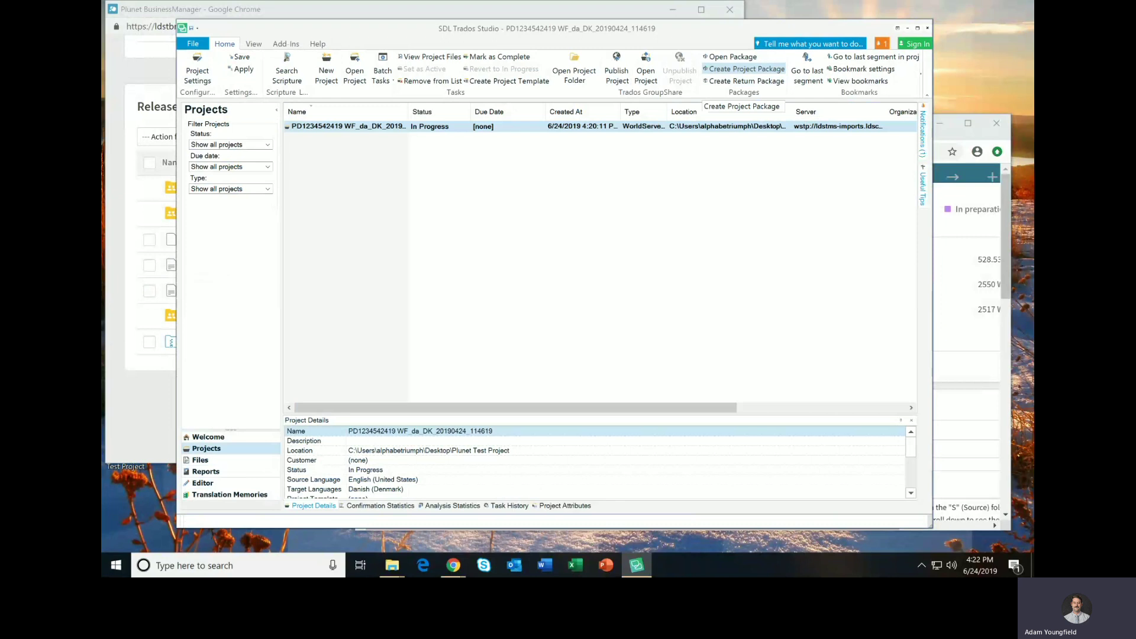
left_click(743, 69)
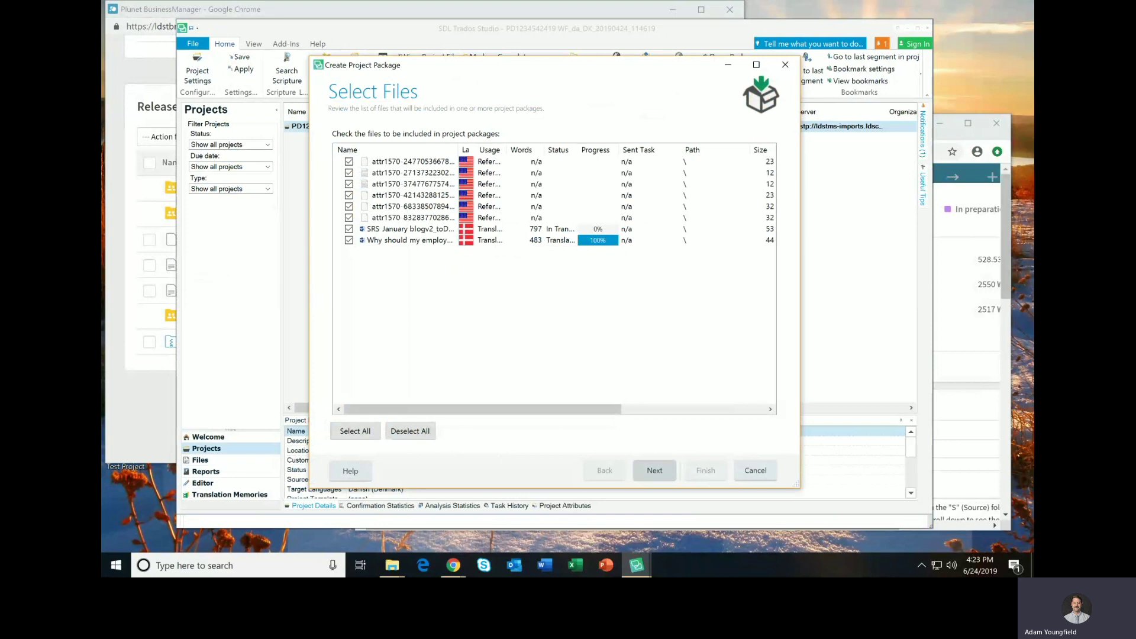
Step: Include all files and keep a single package saved to the Desktop
left_click(654, 471)
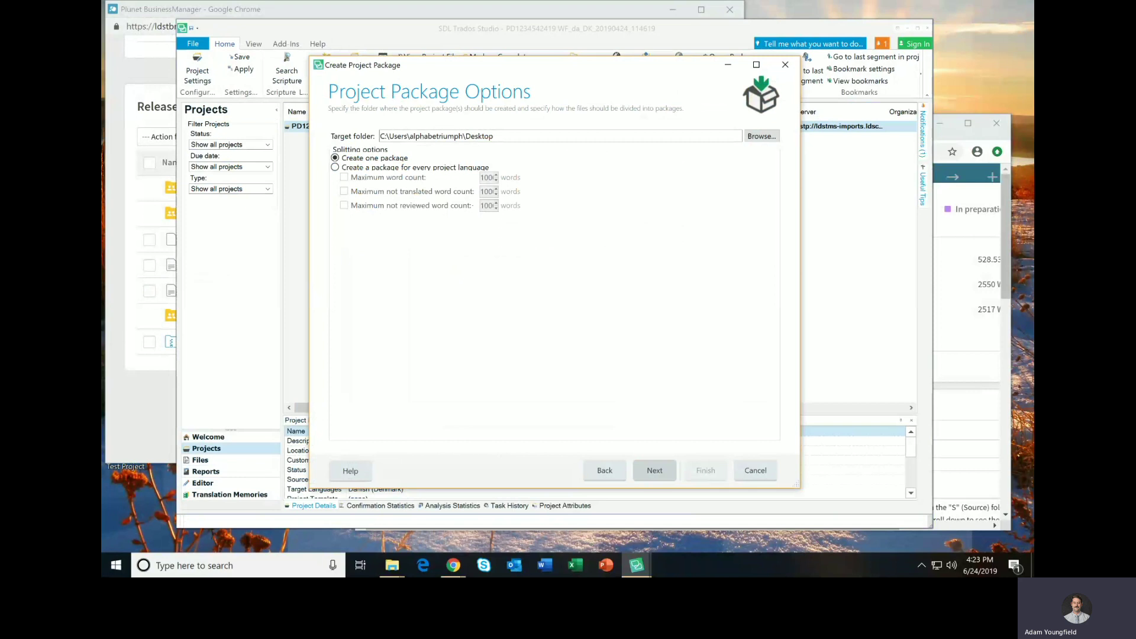
left_click(654, 471)
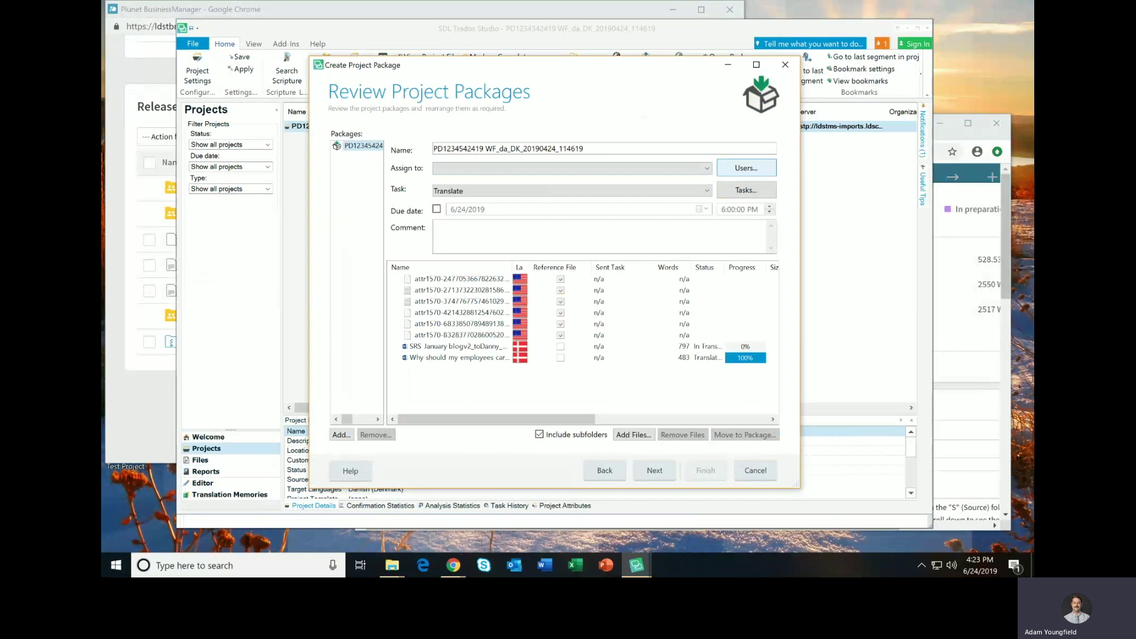
Step: Add a new user 'Plunet Test User' and assign the package to that user
left_click(745, 168)
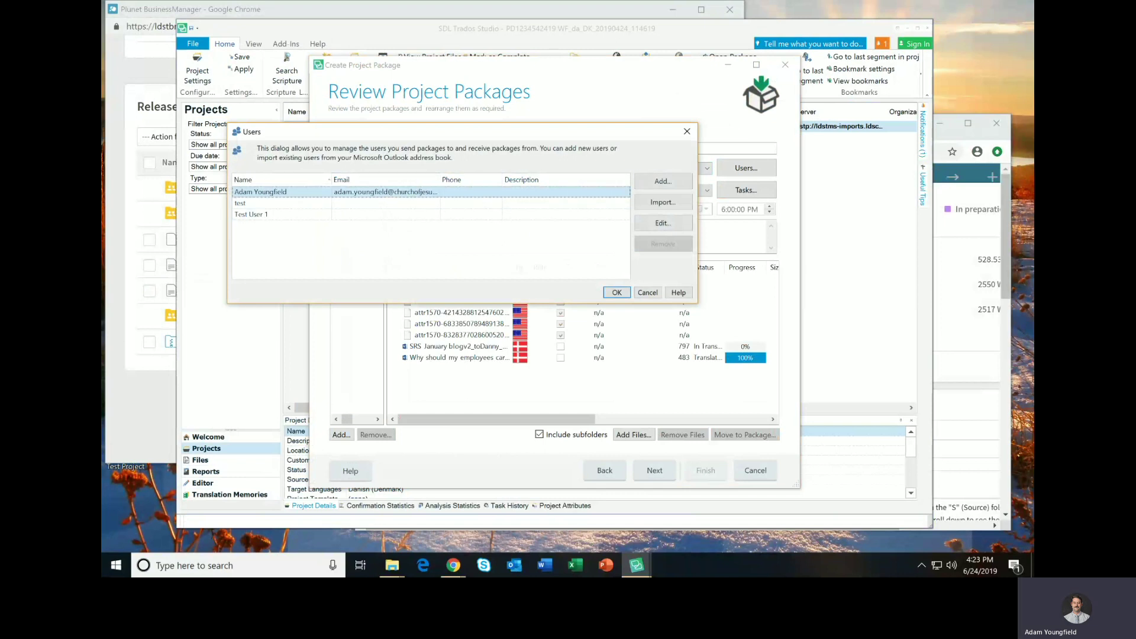
left_click(663, 181)
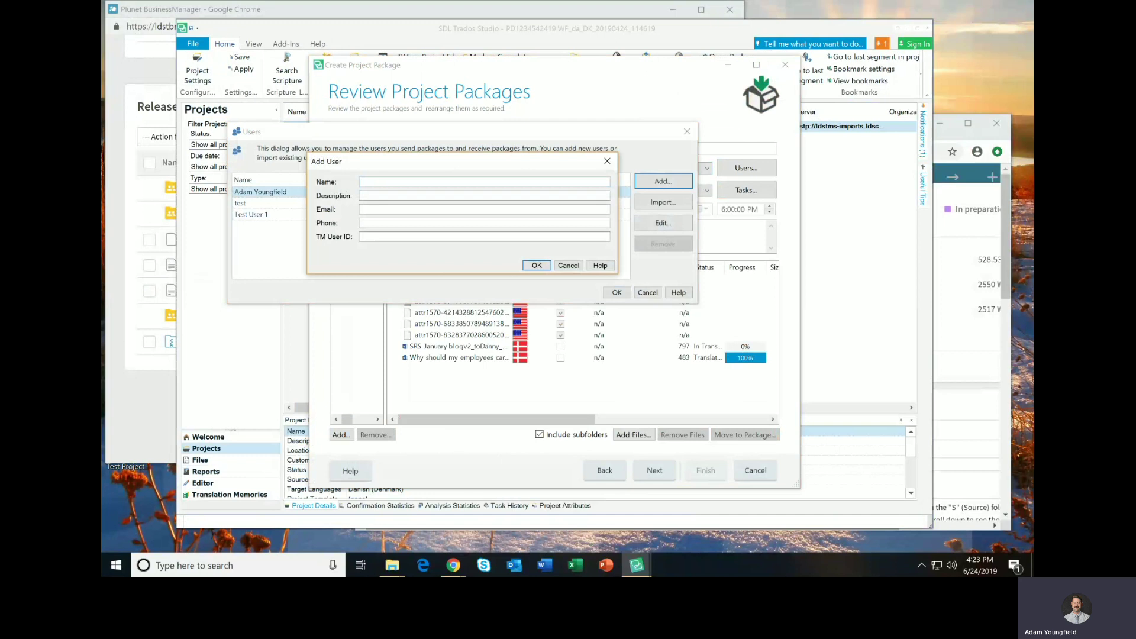
type("Plunet Test User")
left_click(538, 266)
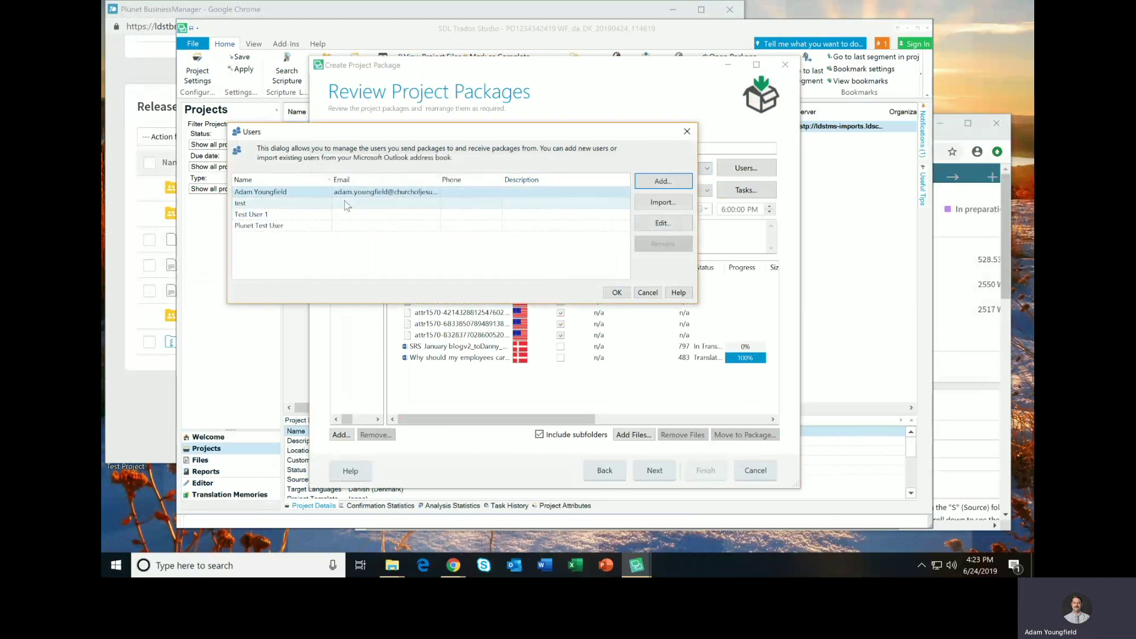
left_click(311, 225)
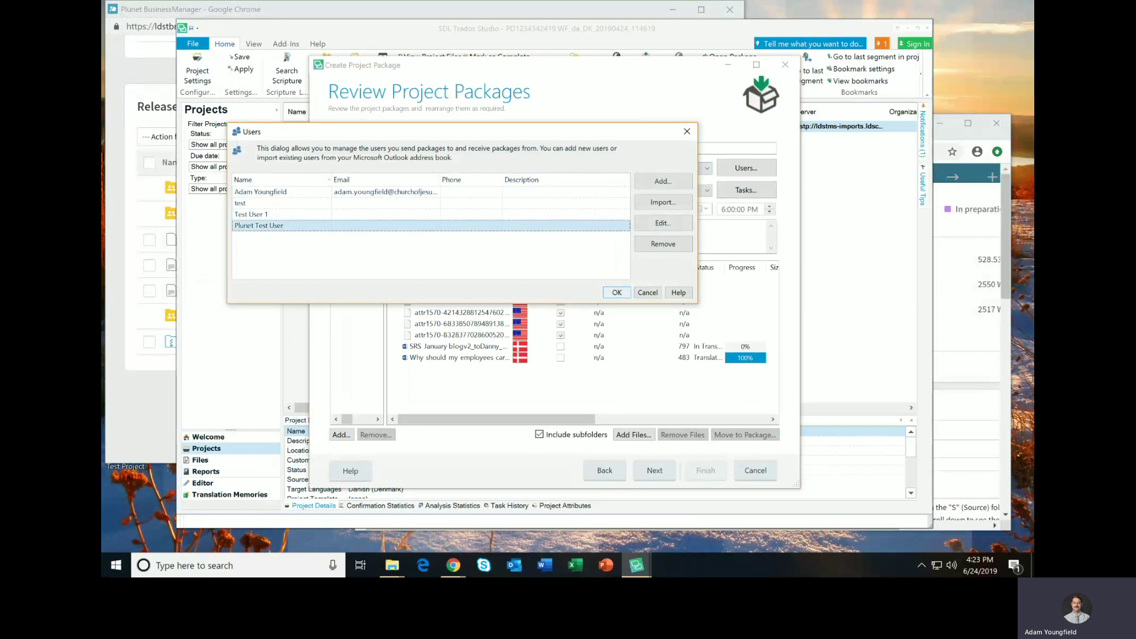
key("Return")
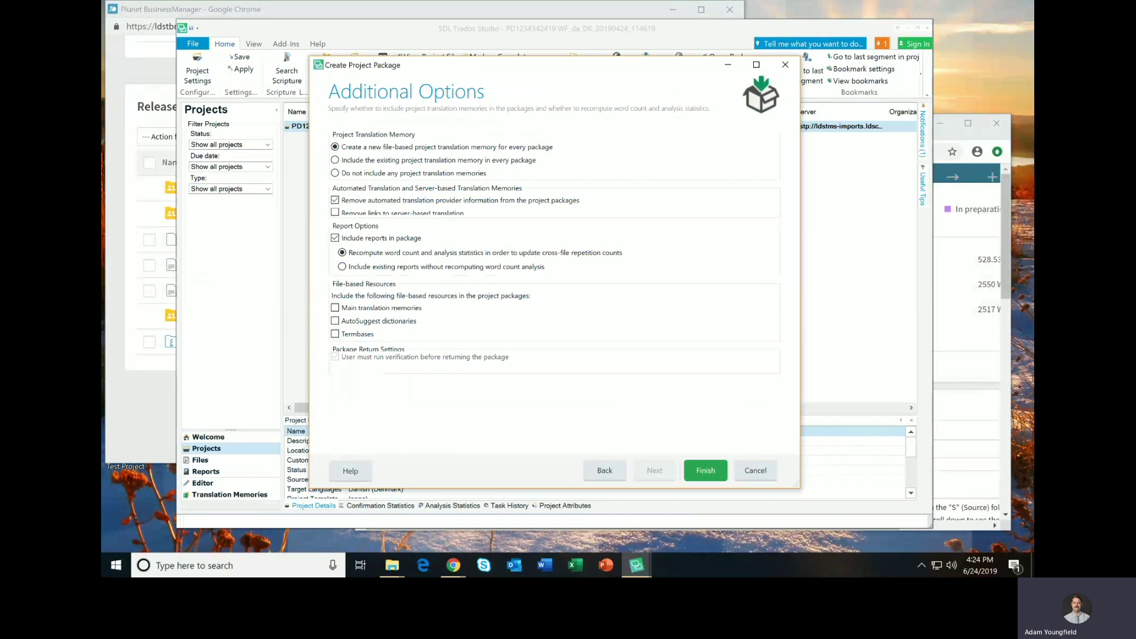
Step: Create the package, check the file in the Desktop folder, and close the wizard
left_click(705, 471)
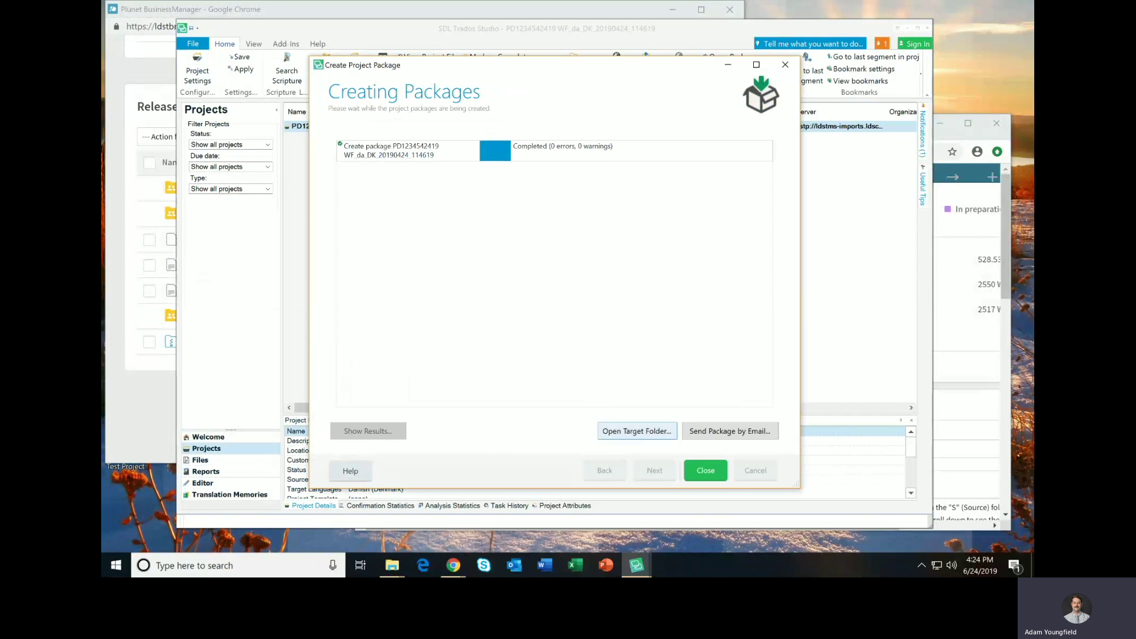
left_click(637, 430)
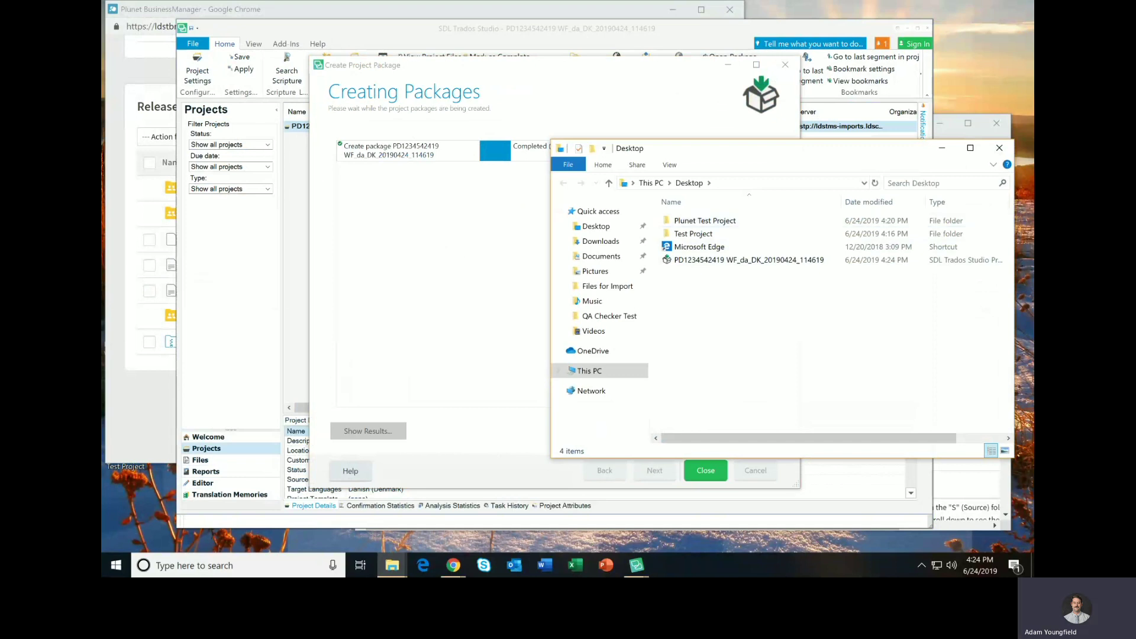
left_click(942, 147)
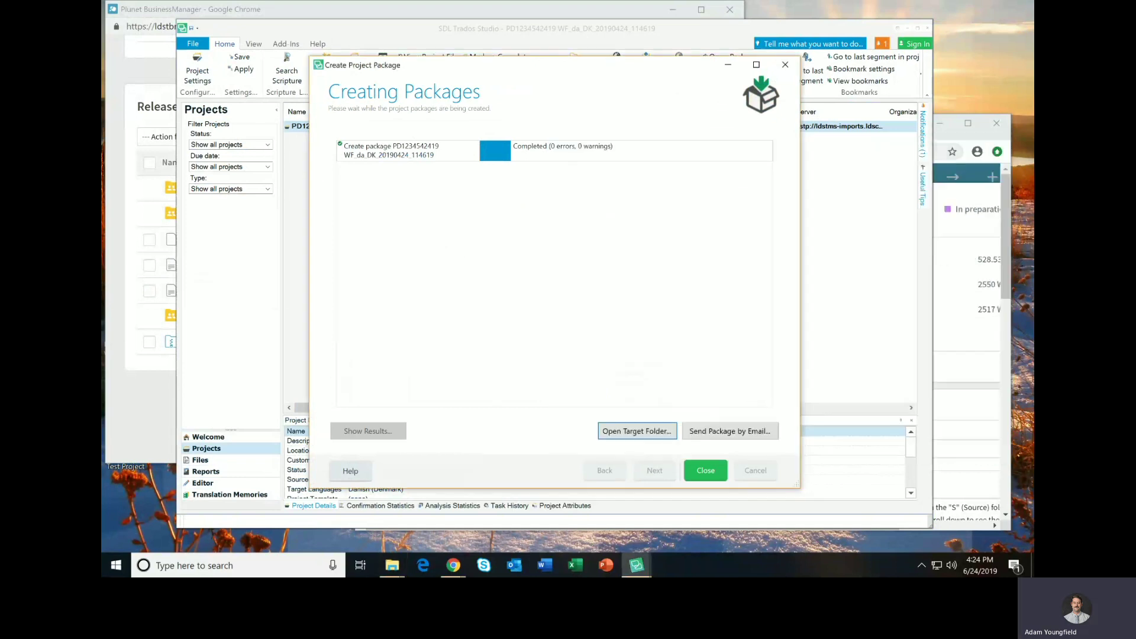
left_click(705, 470)
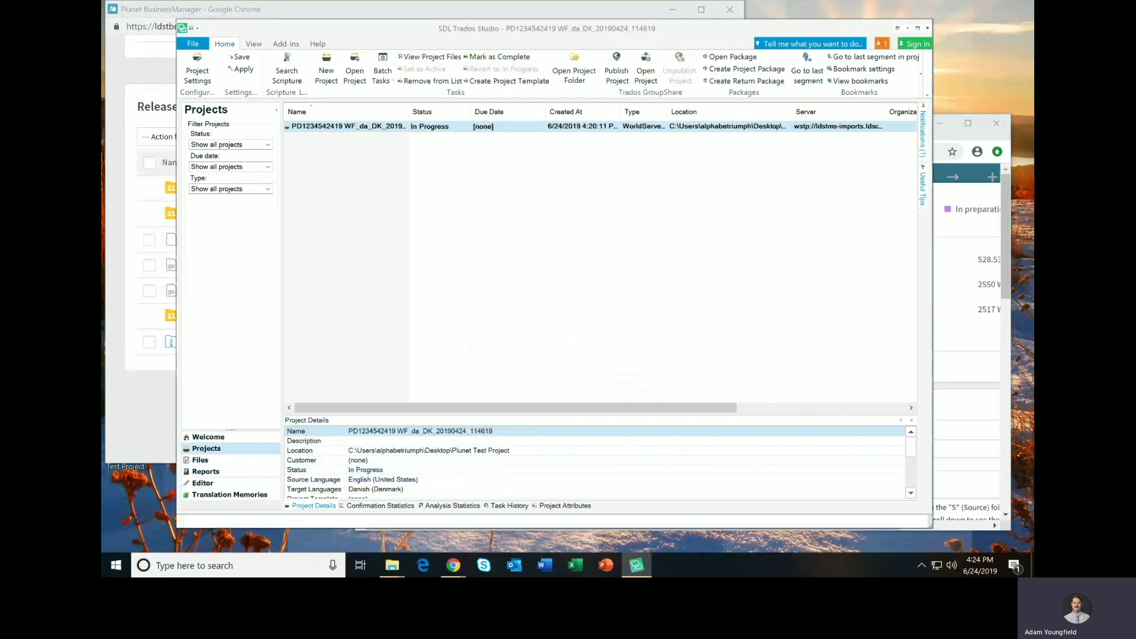
Step: Back in Plunet, close the Released folder popup and open the job's !_In target folder
key("alt+Tab")
key("alt+Tab")
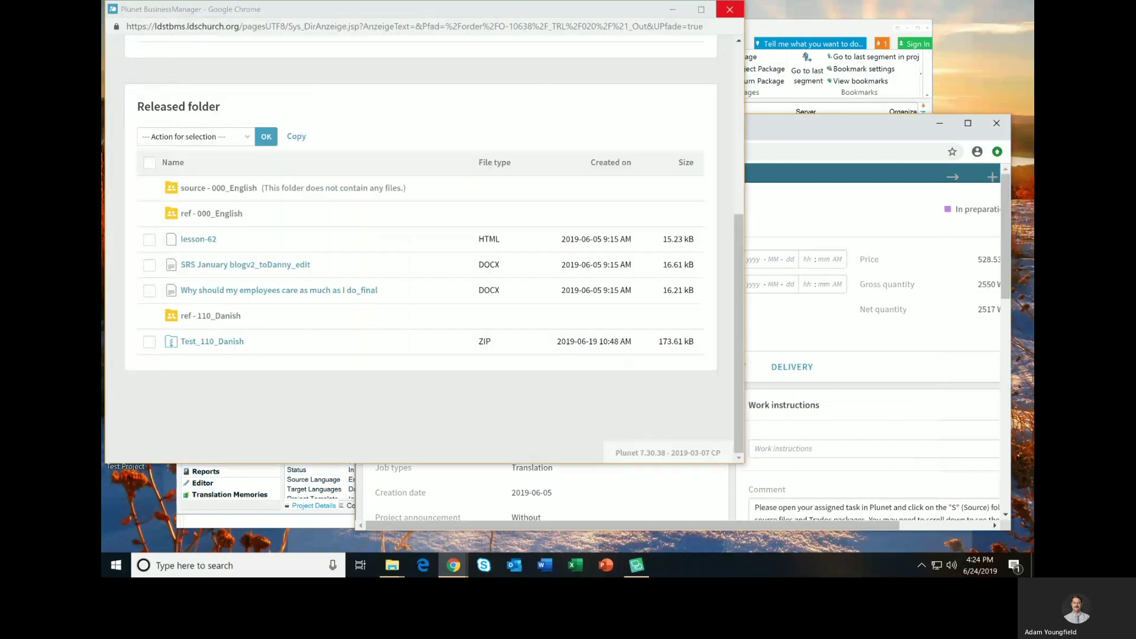
key("ctrl+w")
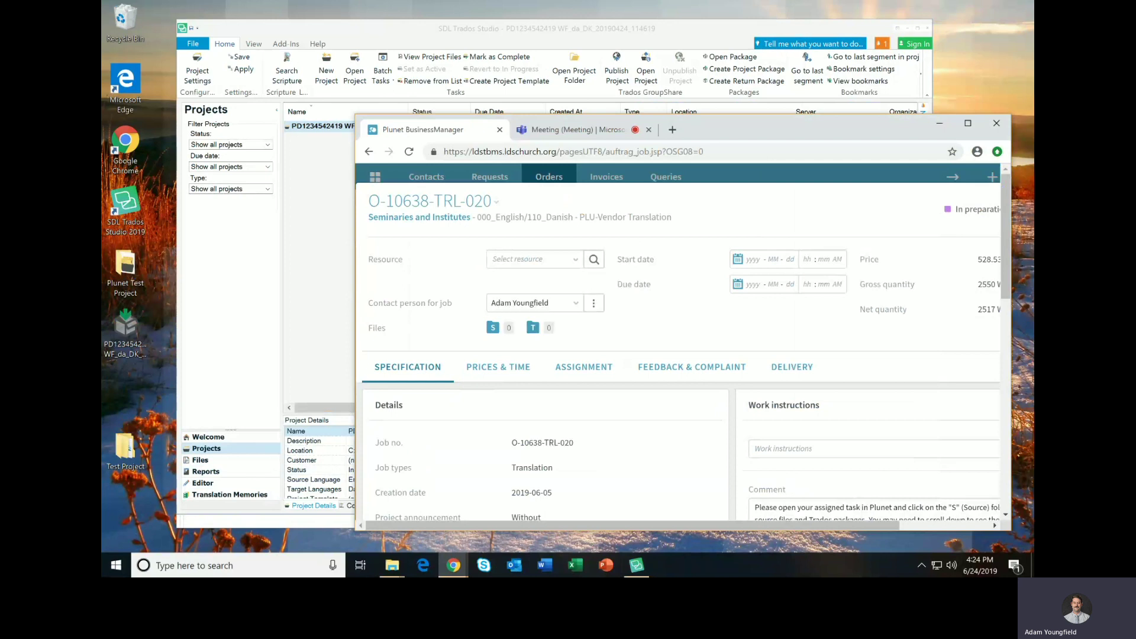
left_click(792, 367)
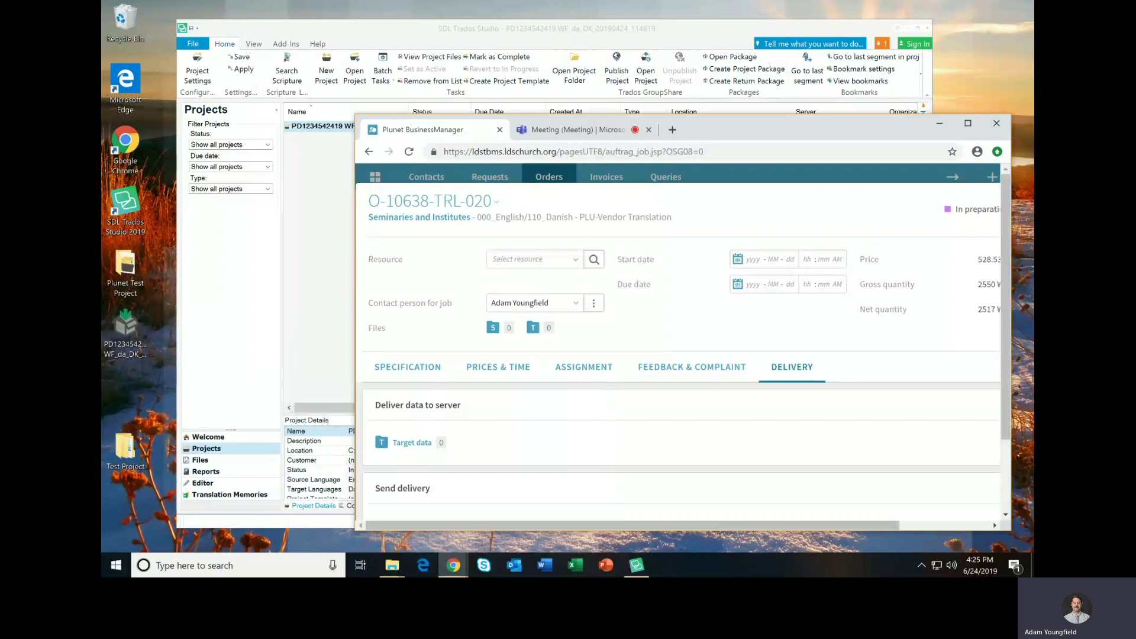
left_click(533, 327)
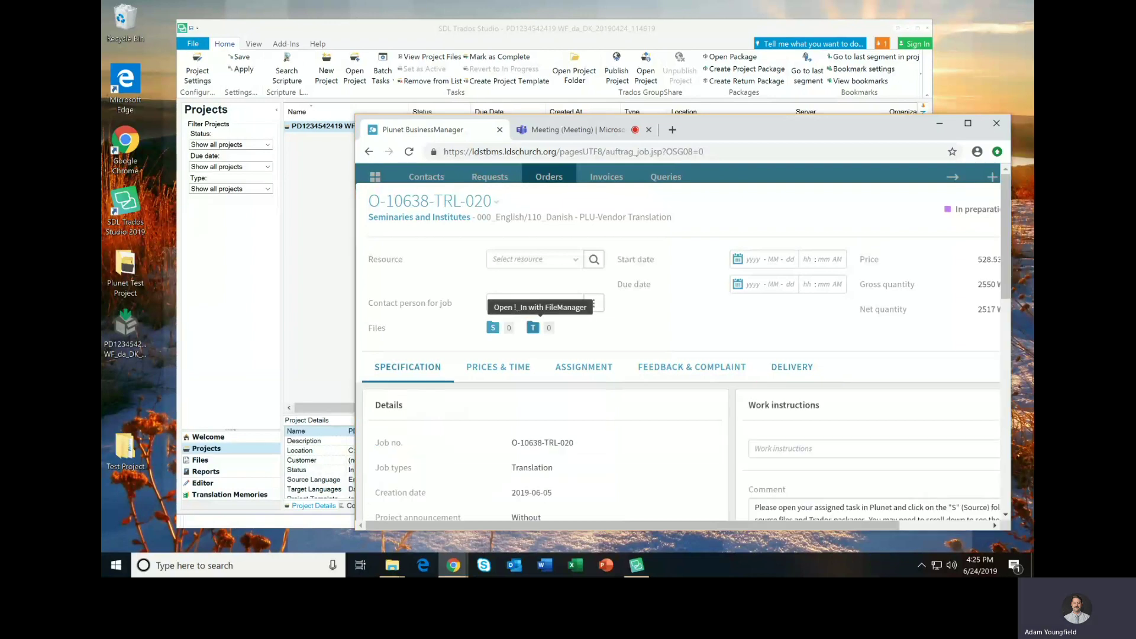
left_click(533, 328)
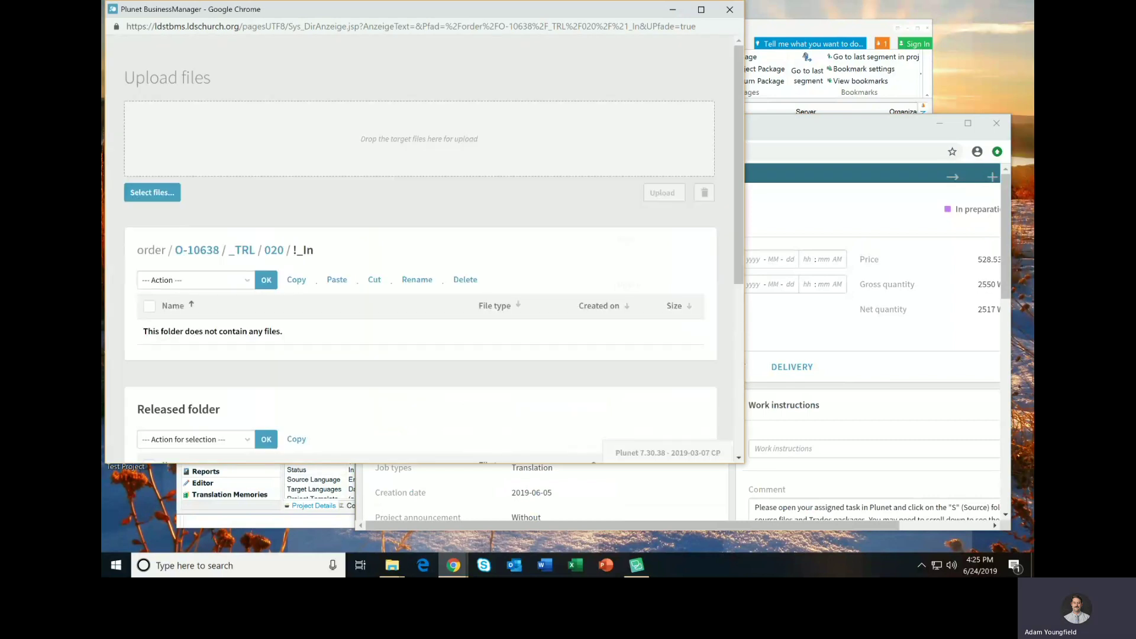
mouse_move(392, 565)
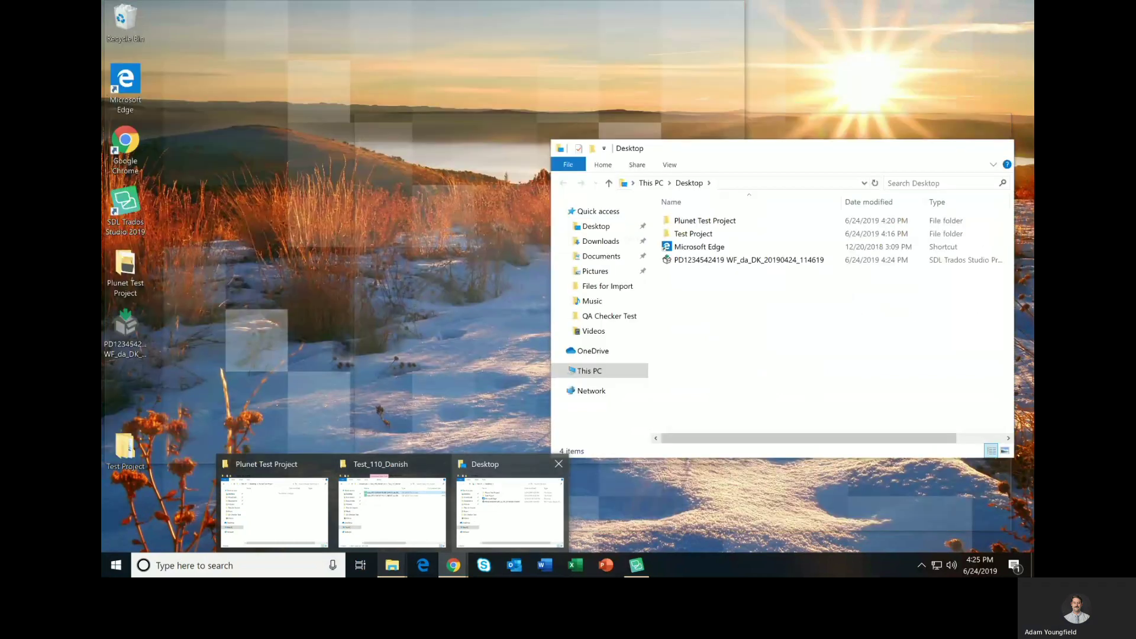
left_click(510, 509)
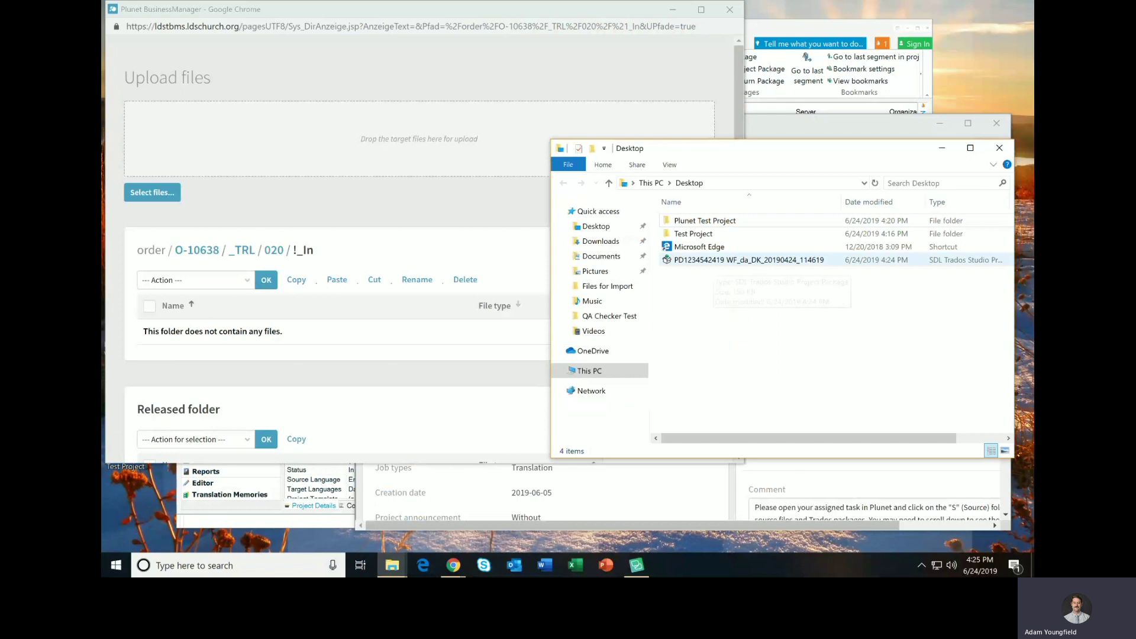
left_click_drag(710, 261, 435, 157)
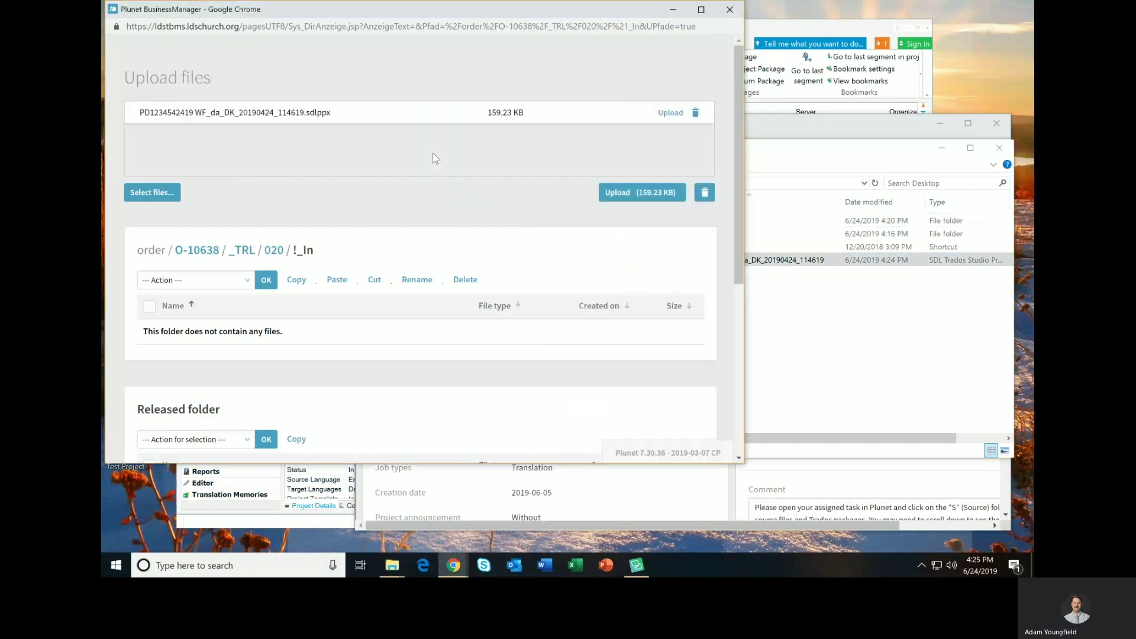